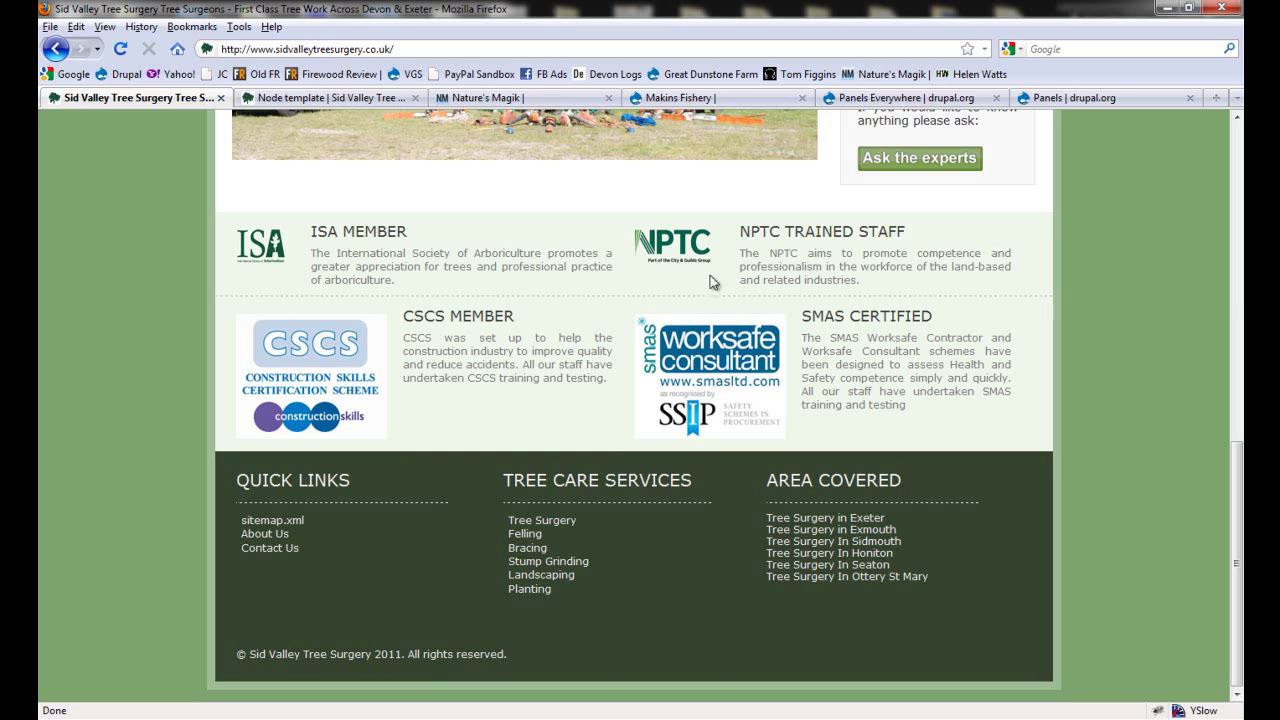
# Step: Read the Panels Everywhere project page, then return to the Sid Valley Tree Surgery site
pyautogui.scroll(10, 434, 280)
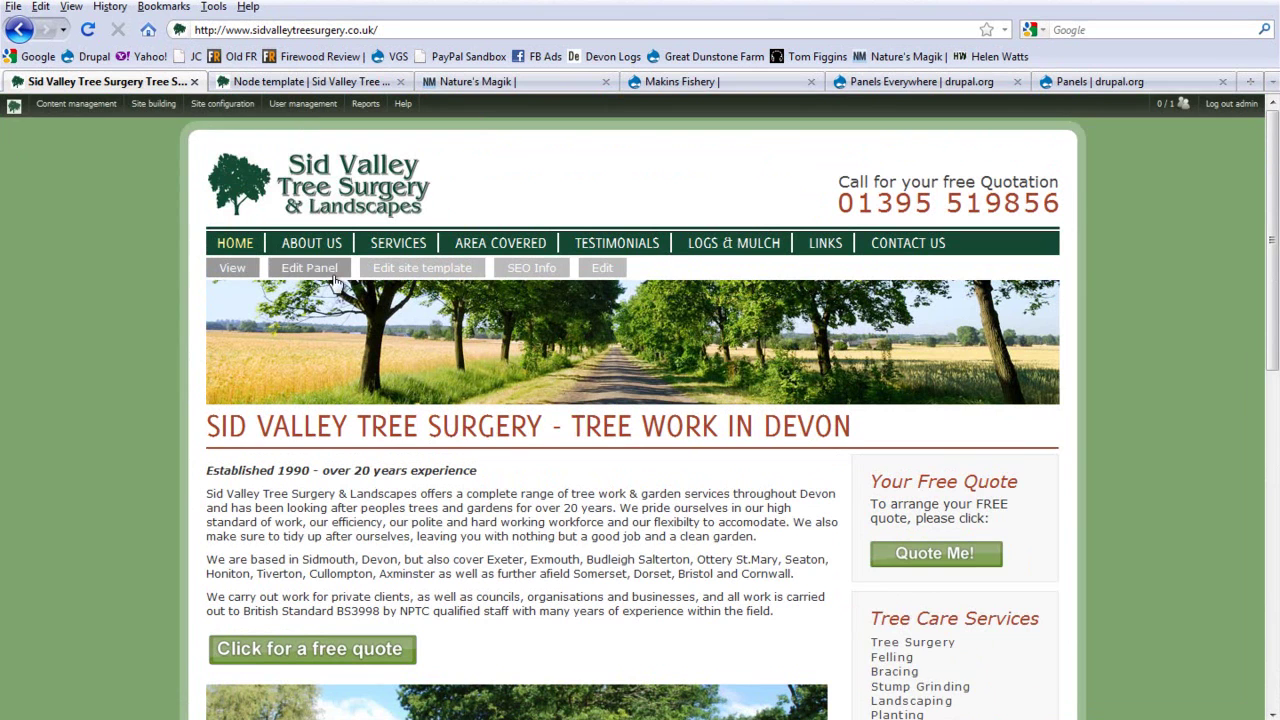
pyautogui.scroll(-2, 126, 176)
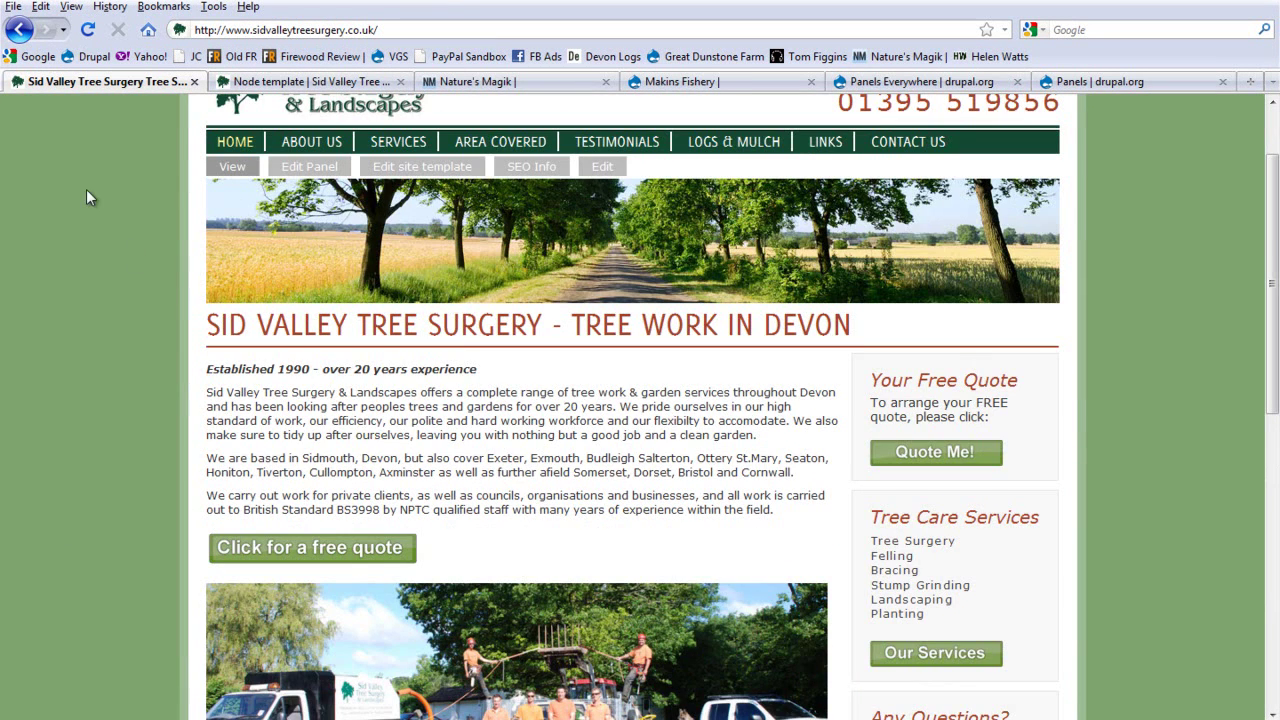
pyautogui.scroll(2, 87, 191)
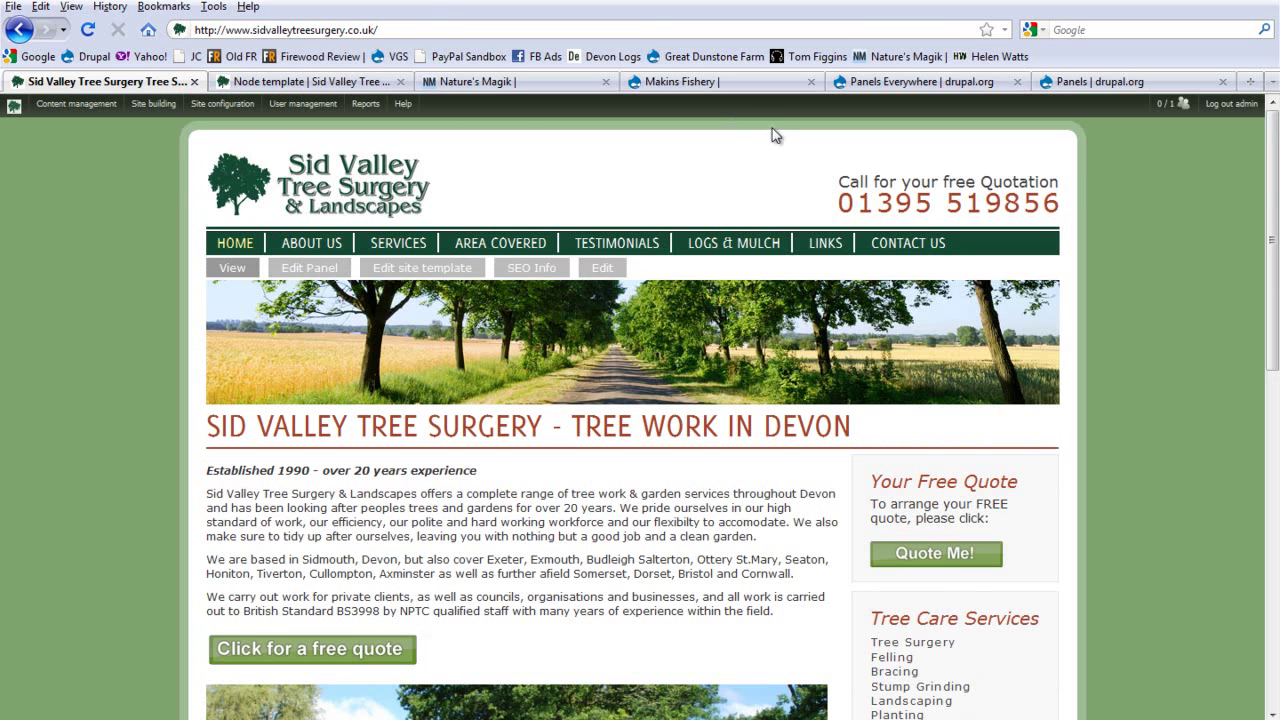
pyautogui.click(905, 81)
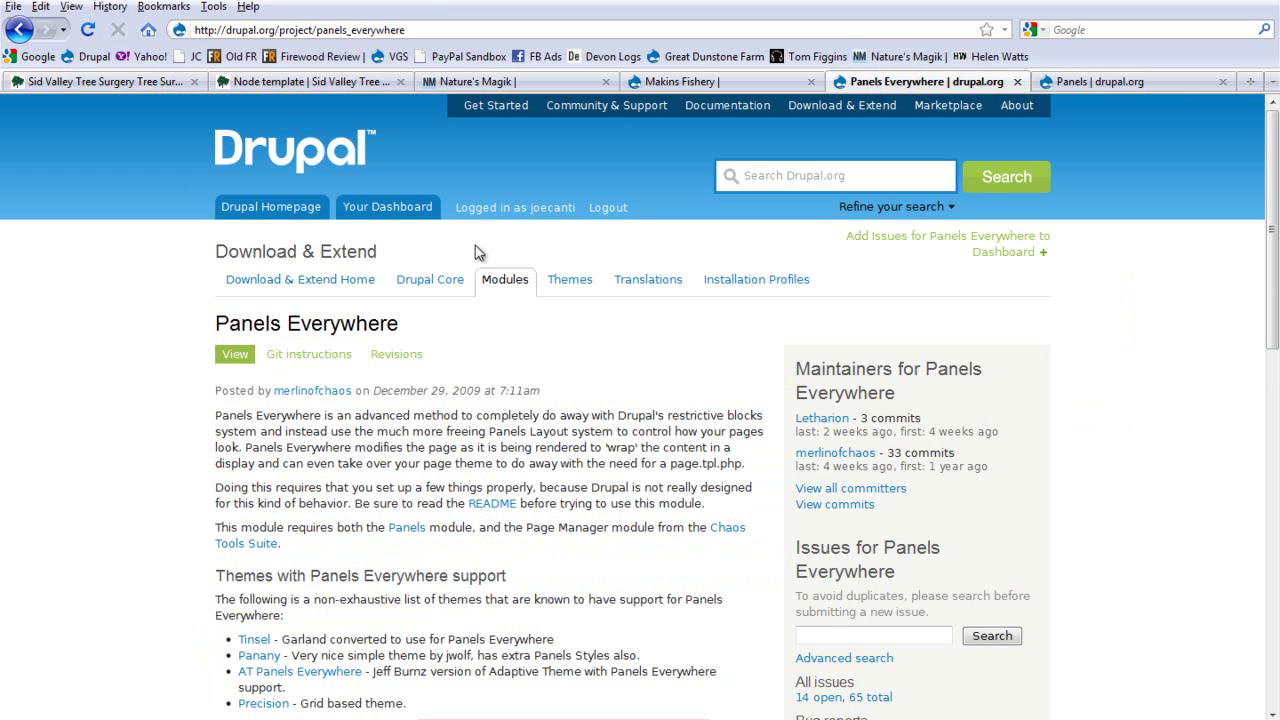
pyautogui.click(150, 83)
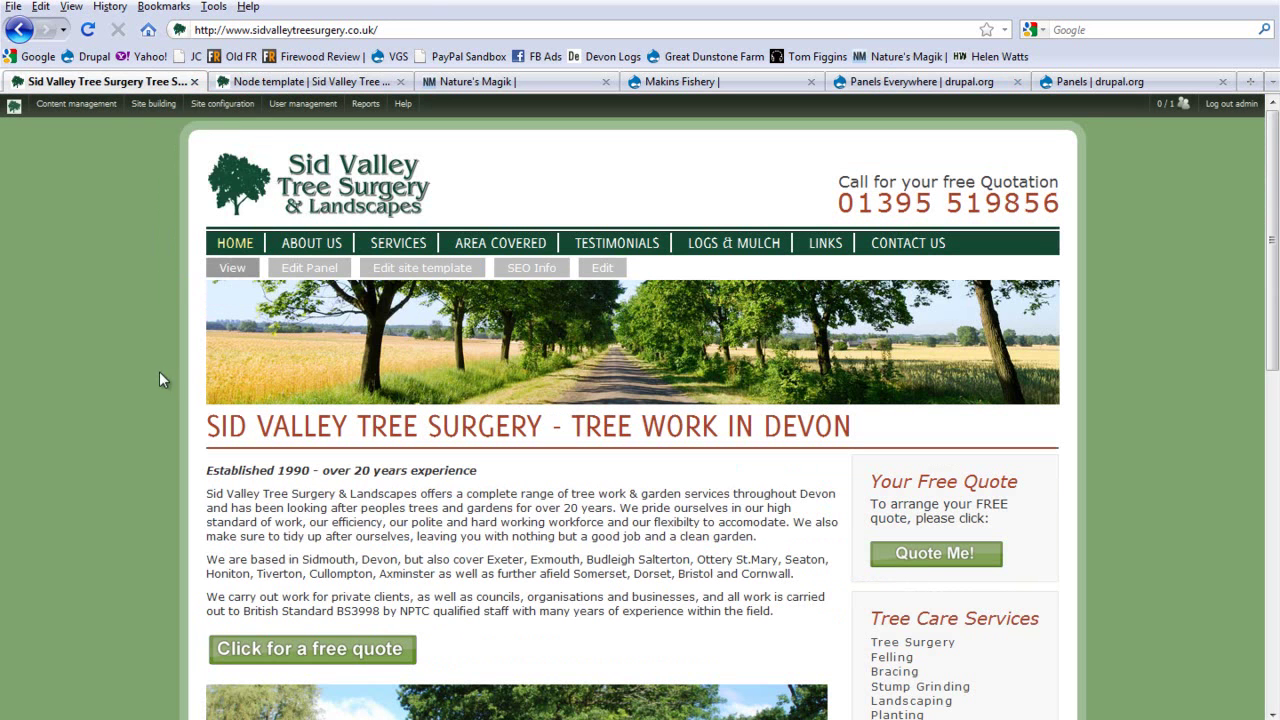
# Step: Log out of the admin account, view the public home page, and select the site address
pyautogui.scroll(-8, 1048, 260)
pyautogui.scroll(8, 1043, 318)
pyautogui.click(1232, 104)
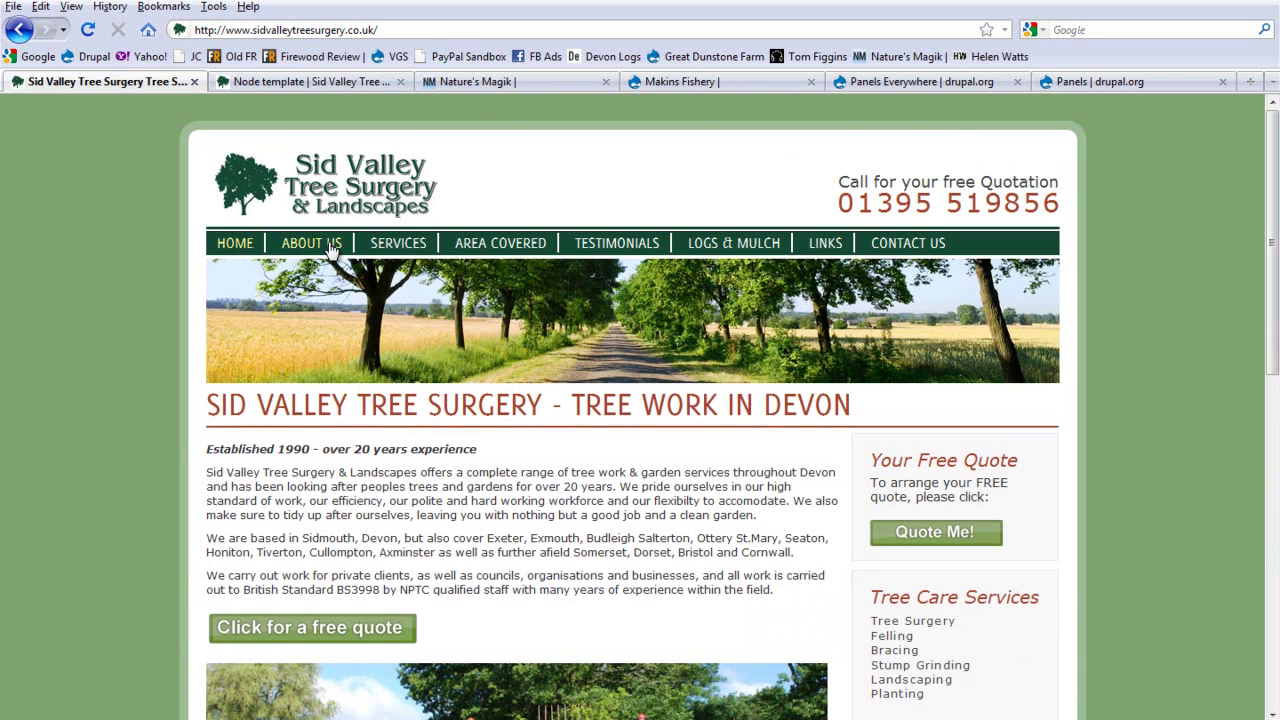
pyautogui.scroll(-15, 1110, 240)
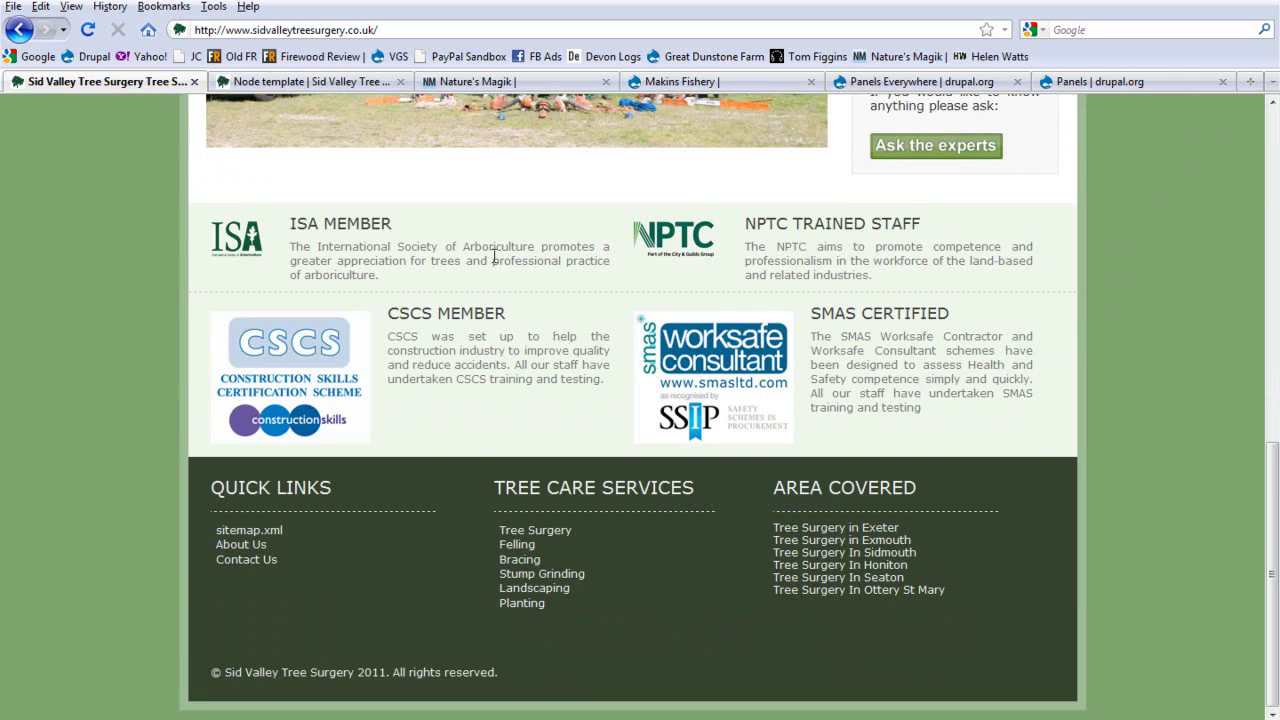
pyautogui.scroll(15, 392, 443)
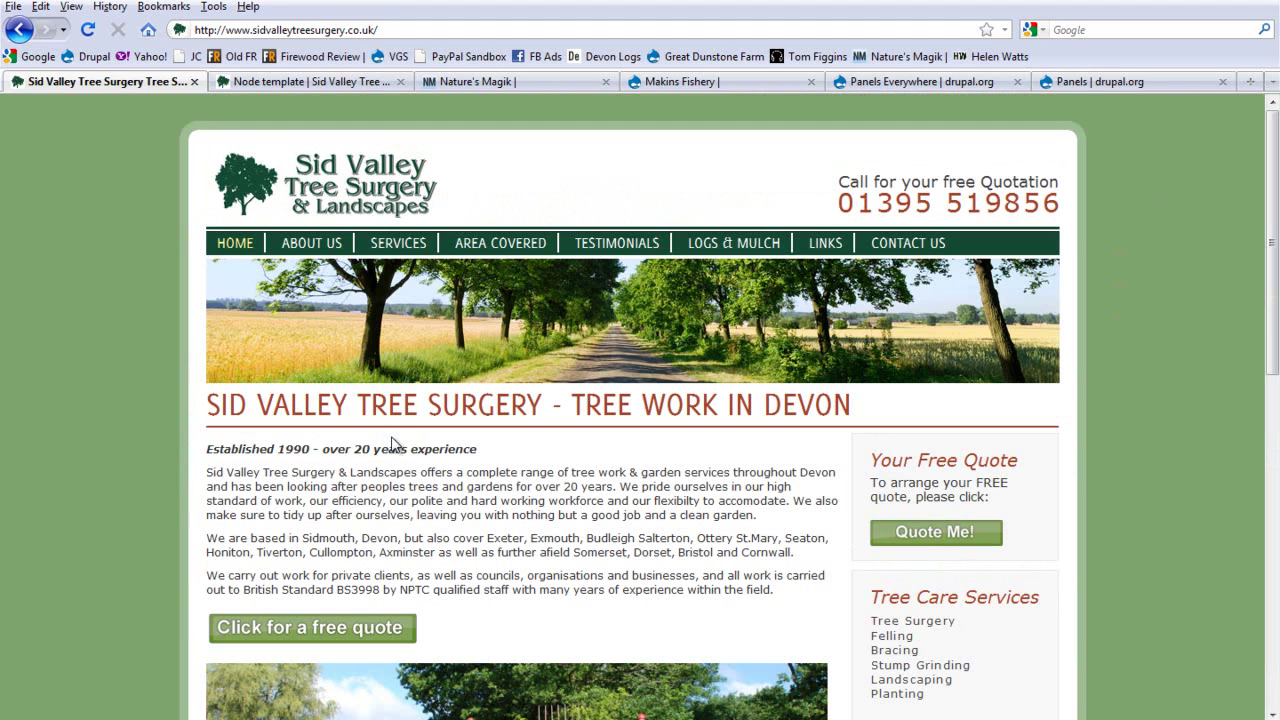
pyautogui.moveTo(527, 290)
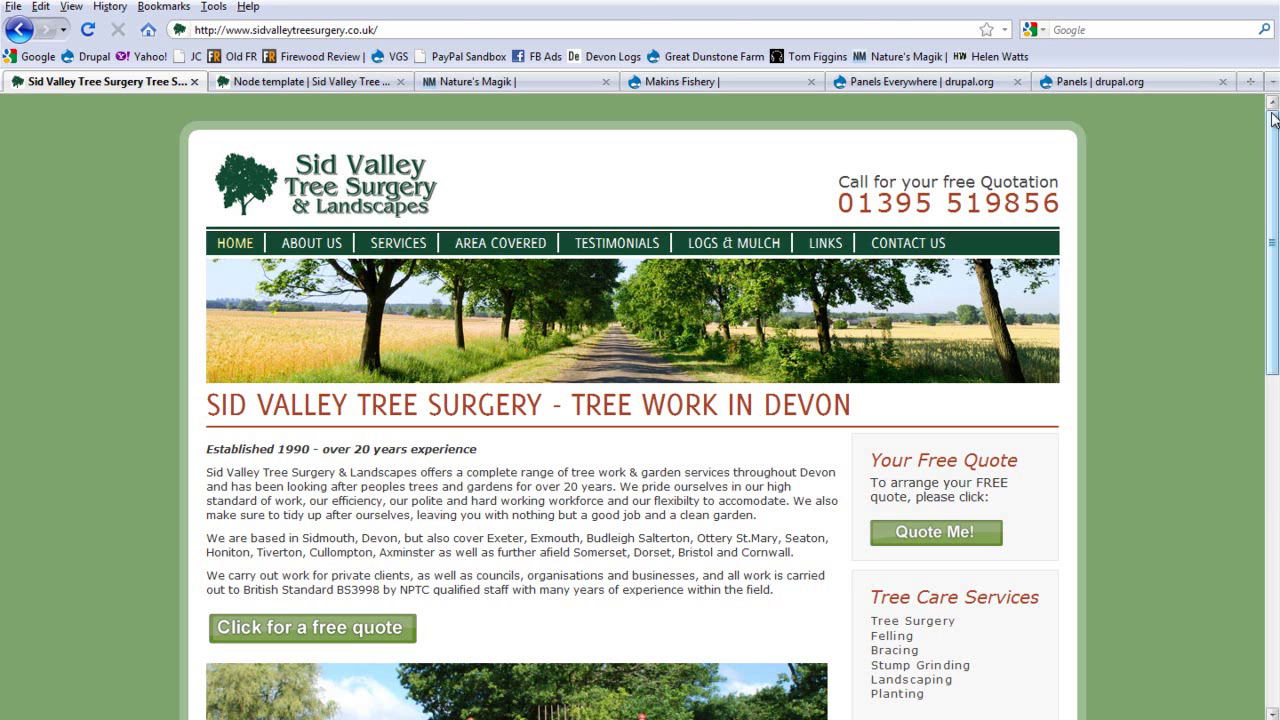
pyautogui.click(457, 35)
# Step: Log back in as admin through the /user login page and go to the Modules list
pyautogui.click(461, 34)
pyautogui.write('user')
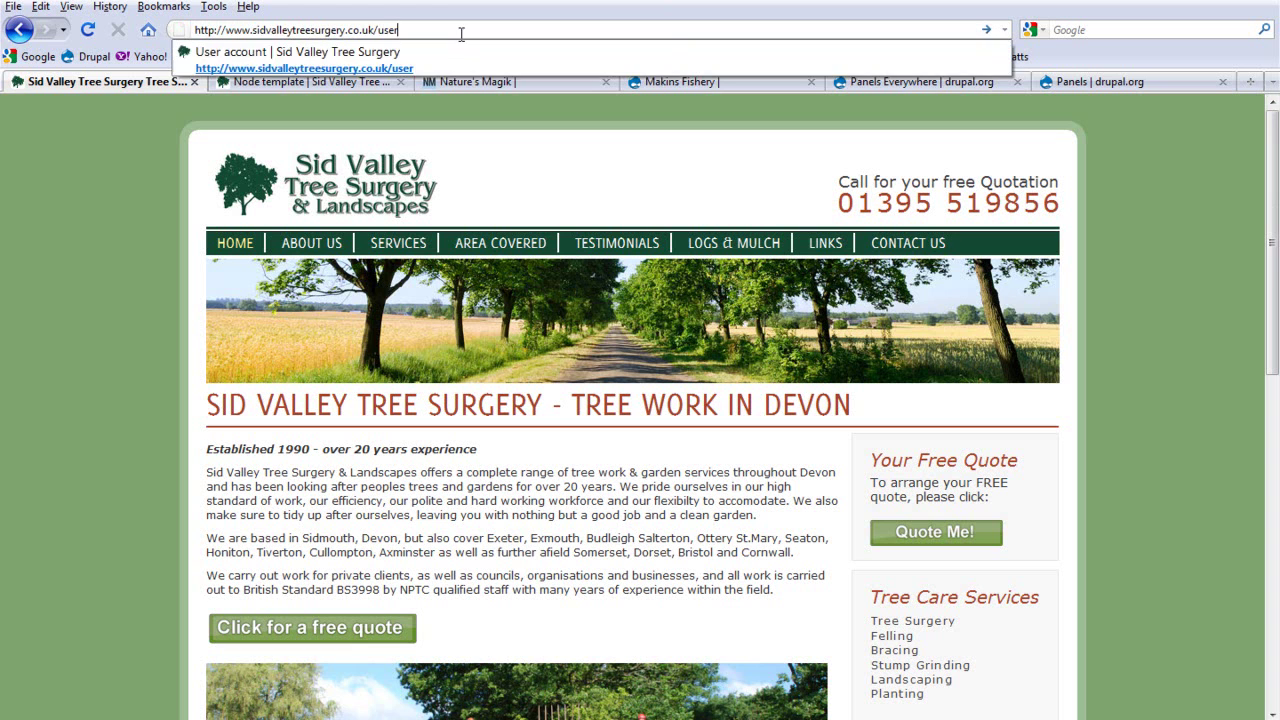
pyautogui.press('Return')
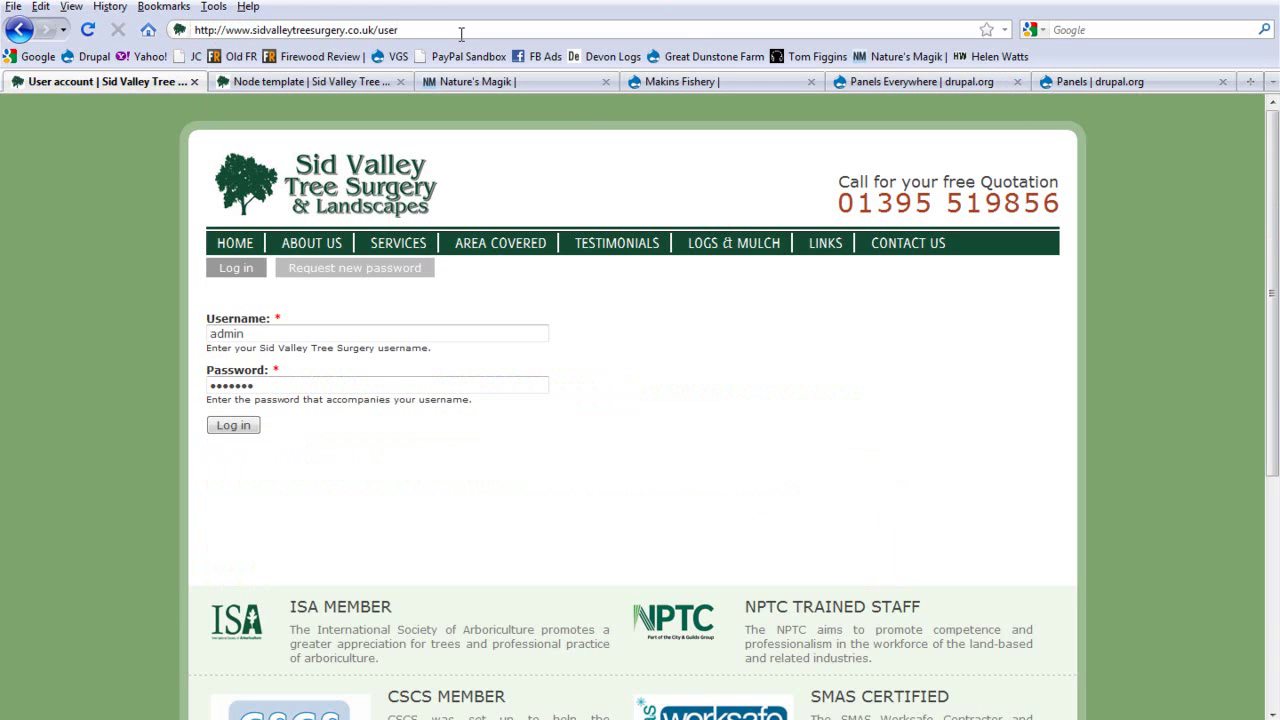
pyautogui.click(238, 425)
pyautogui.moveTo(158, 104)
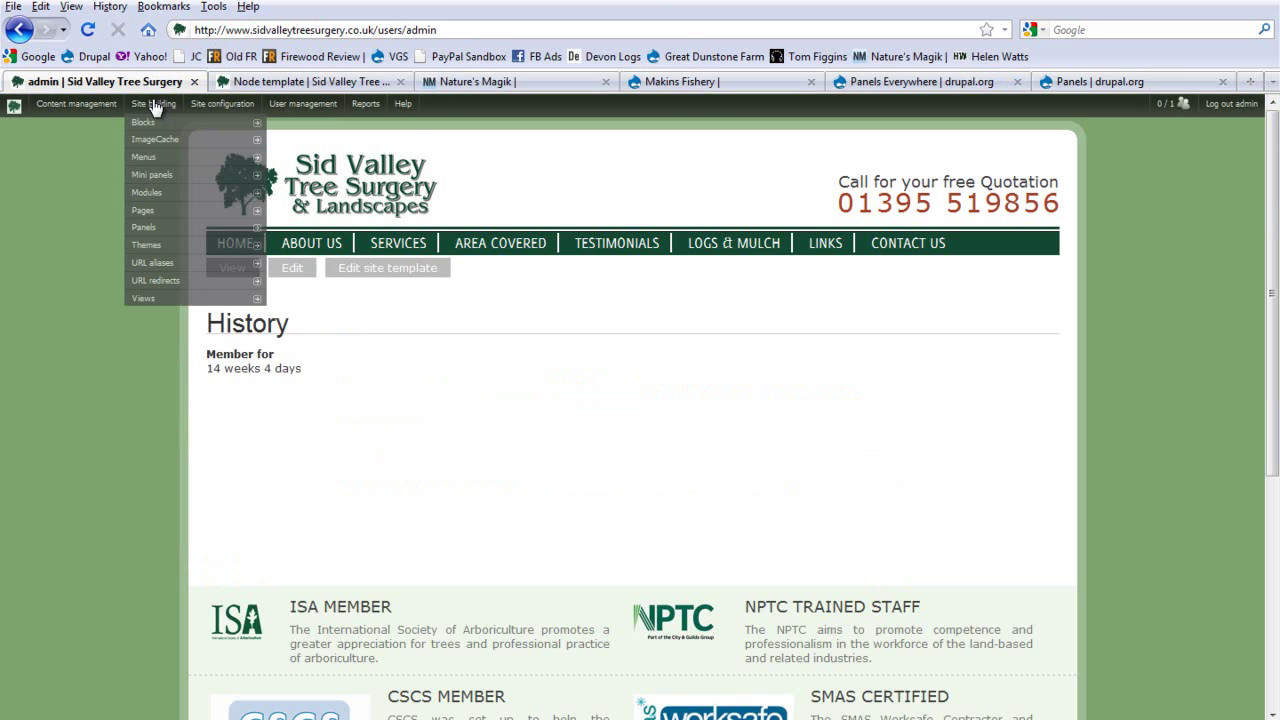
pyautogui.click(168, 204)
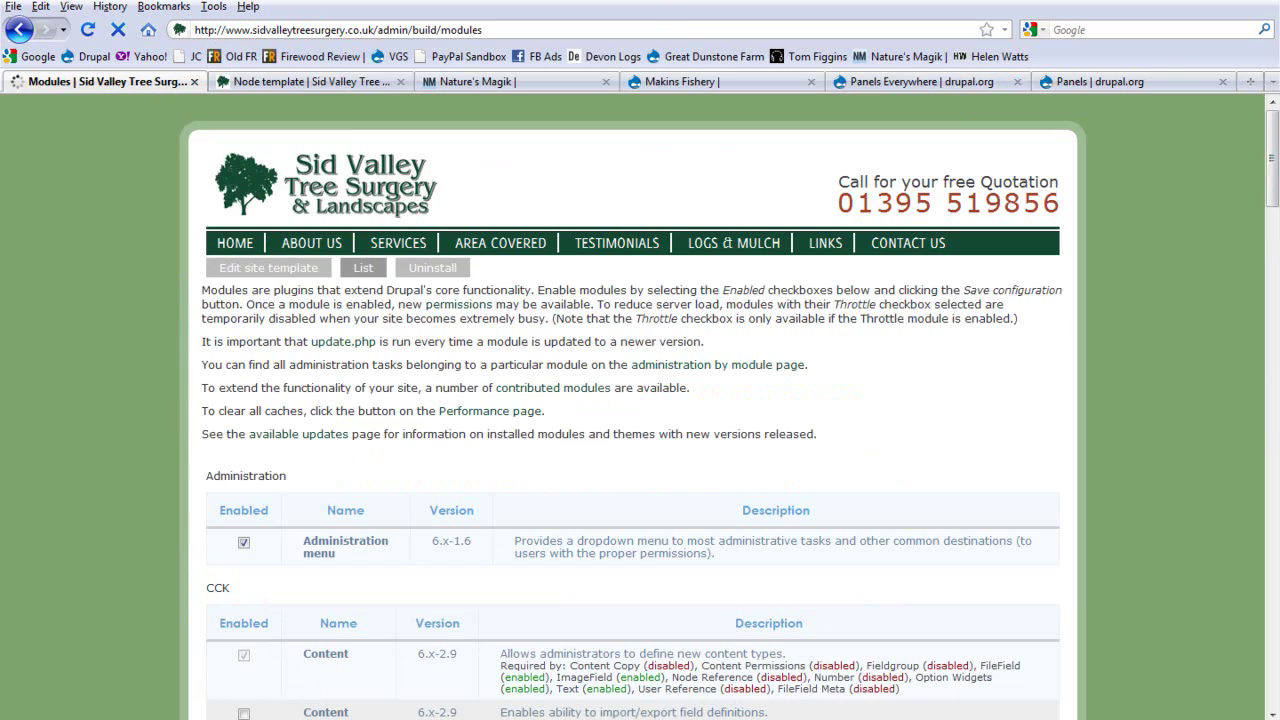
# Step: Confirm Views content panes and Panels everywhere are enabled in the Modules list
pyautogui.moveTo(1275, 125); pyautogui.dragTo(1275, 182)
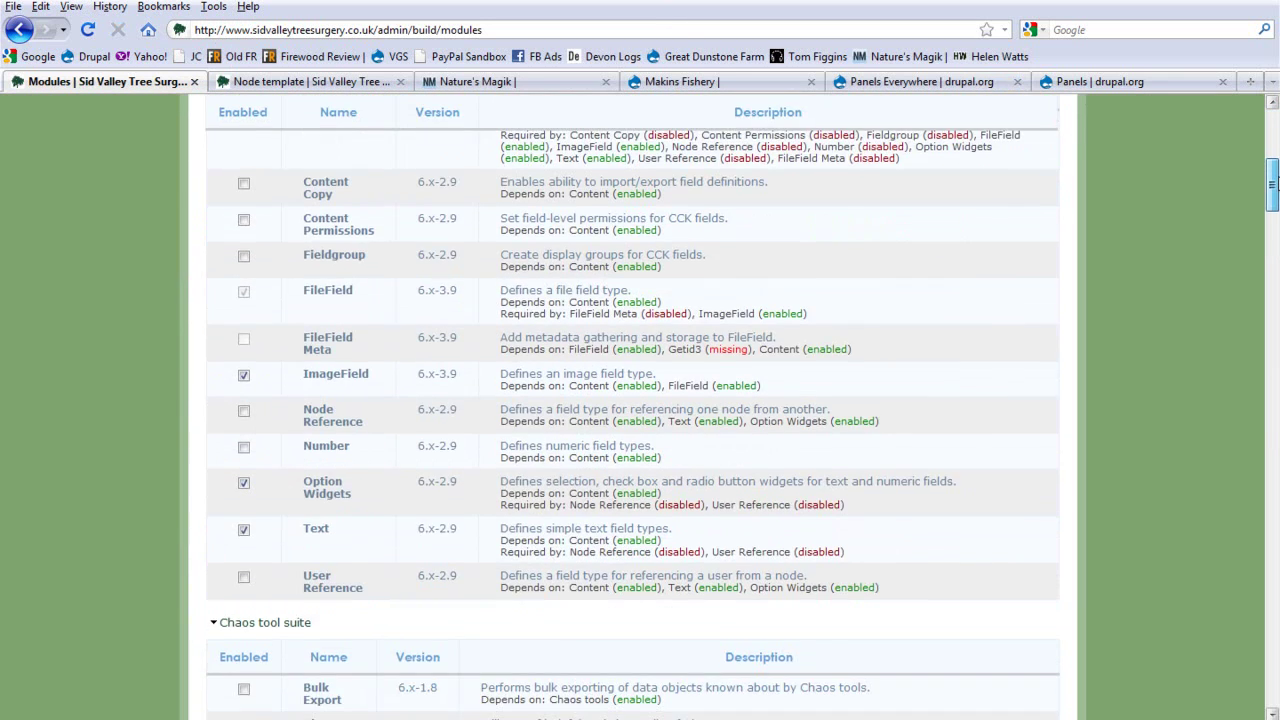
pyautogui.scroll(2, 570, 220)
pyautogui.scroll(-10, 570, 220)
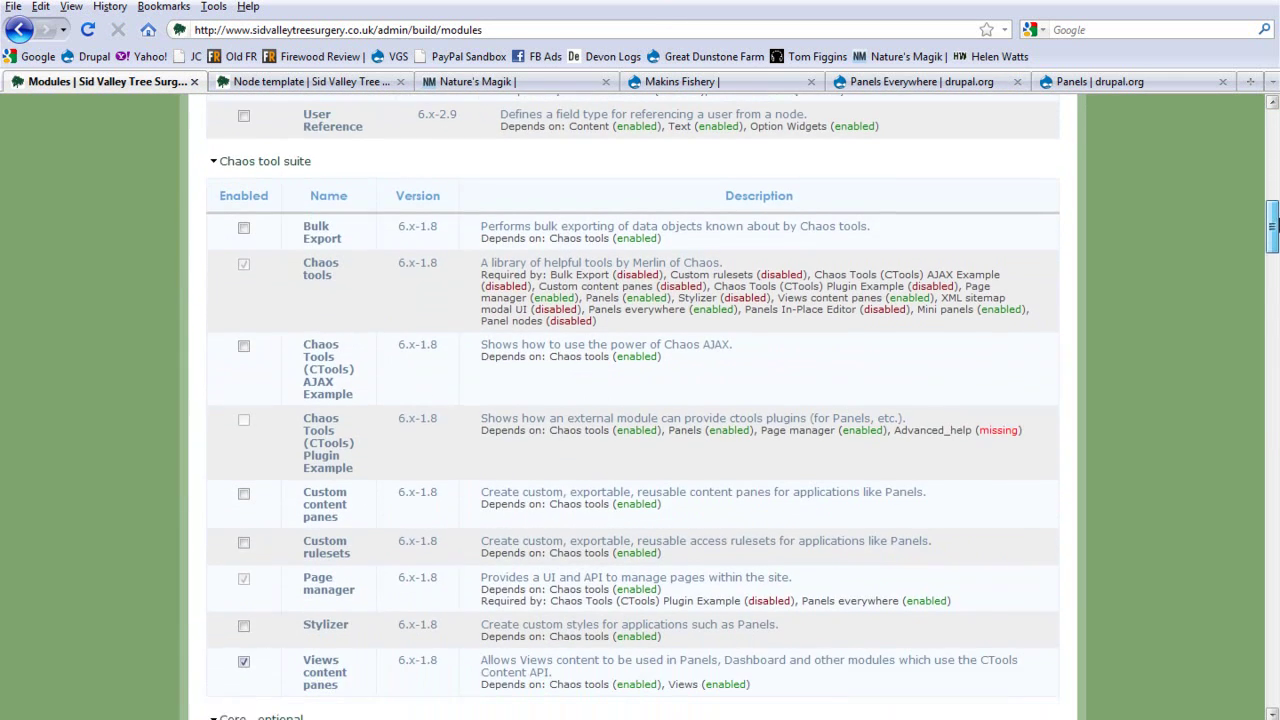
pyautogui.scroll(-1, 262, 276)
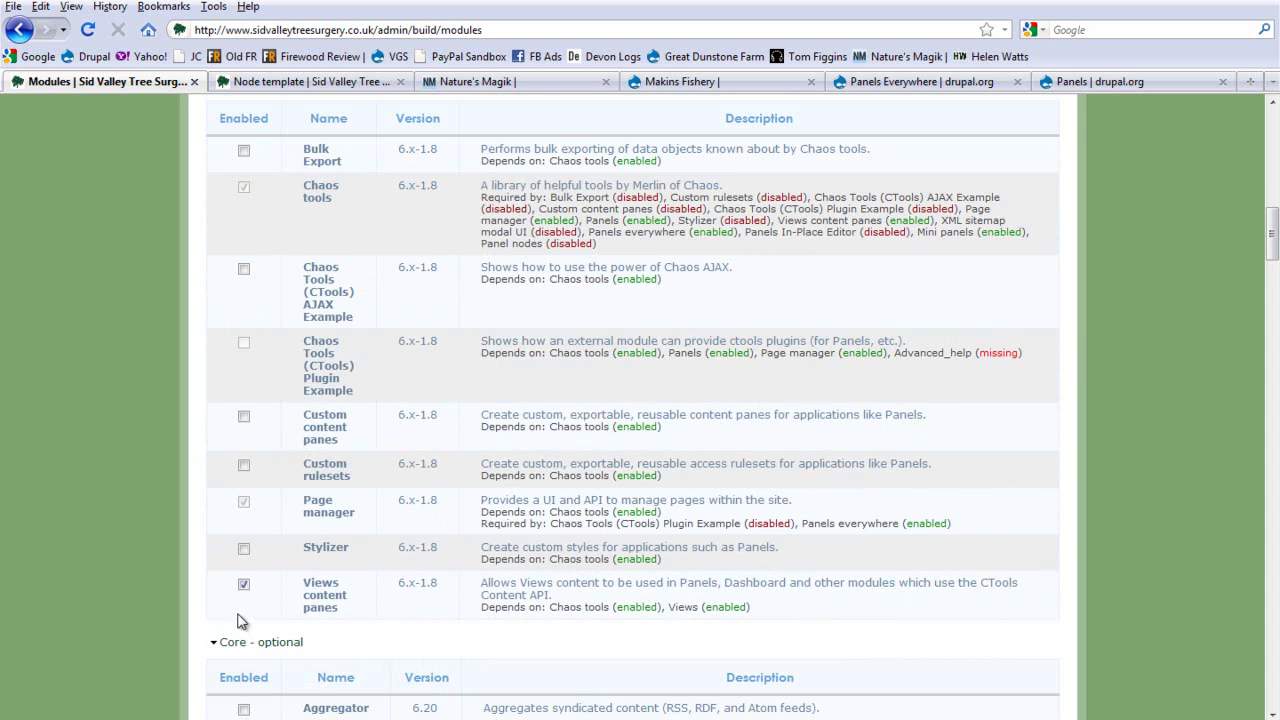
pyautogui.scroll(1, 362, 522)
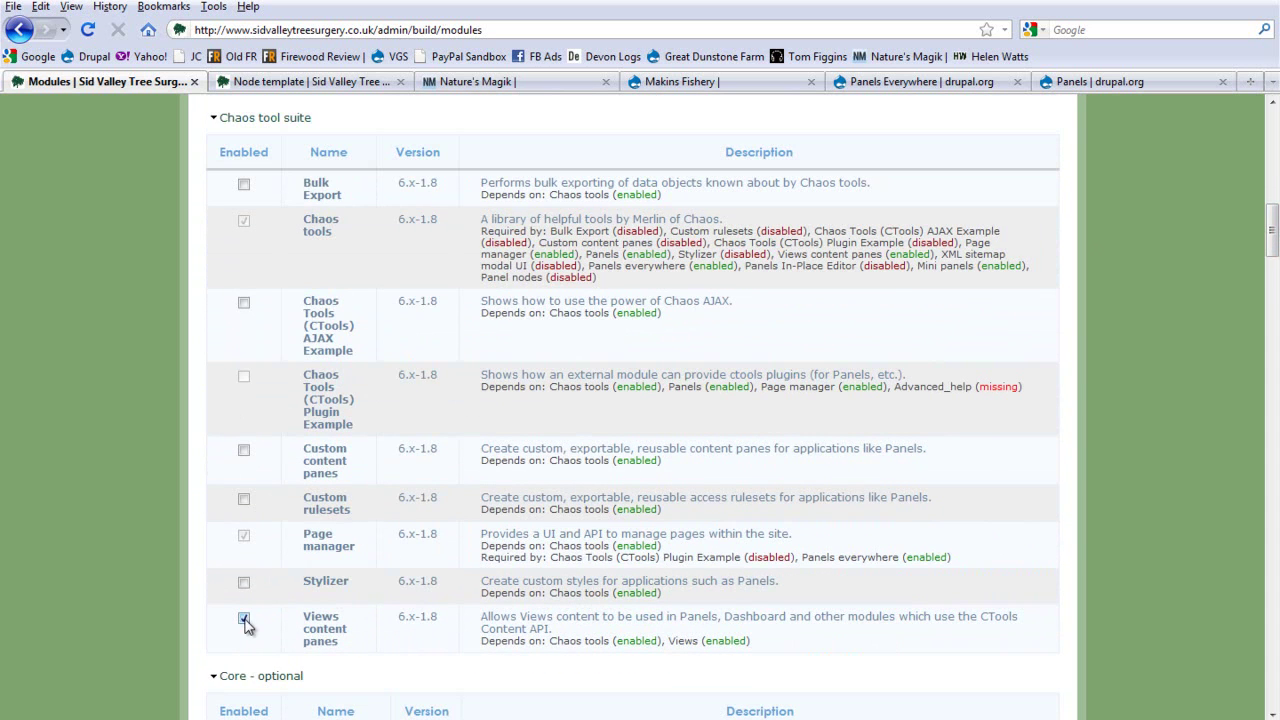
pyautogui.click(341, 643)
pyautogui.moveTo(1273, 225); pyautogui.dragTo(1268, 510)
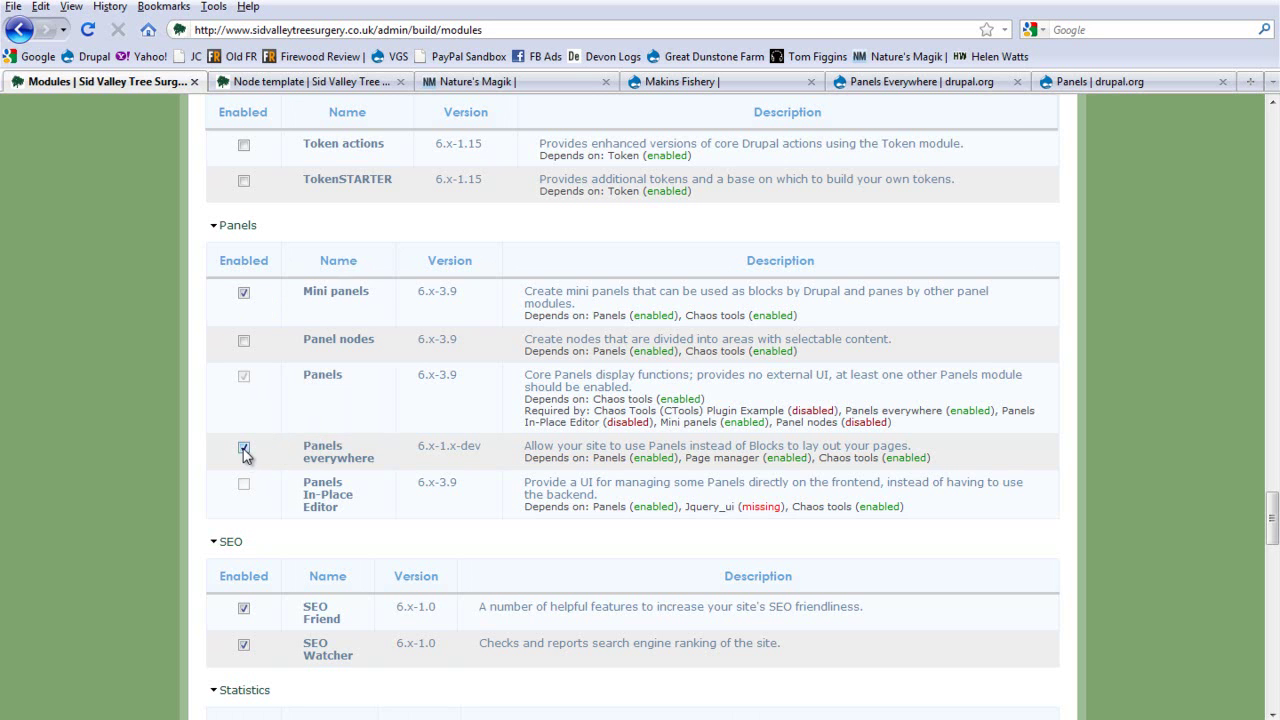
pyautogui.scroll(-5, 166, 449)
pyautogui.scroll(20, 1276, 124)
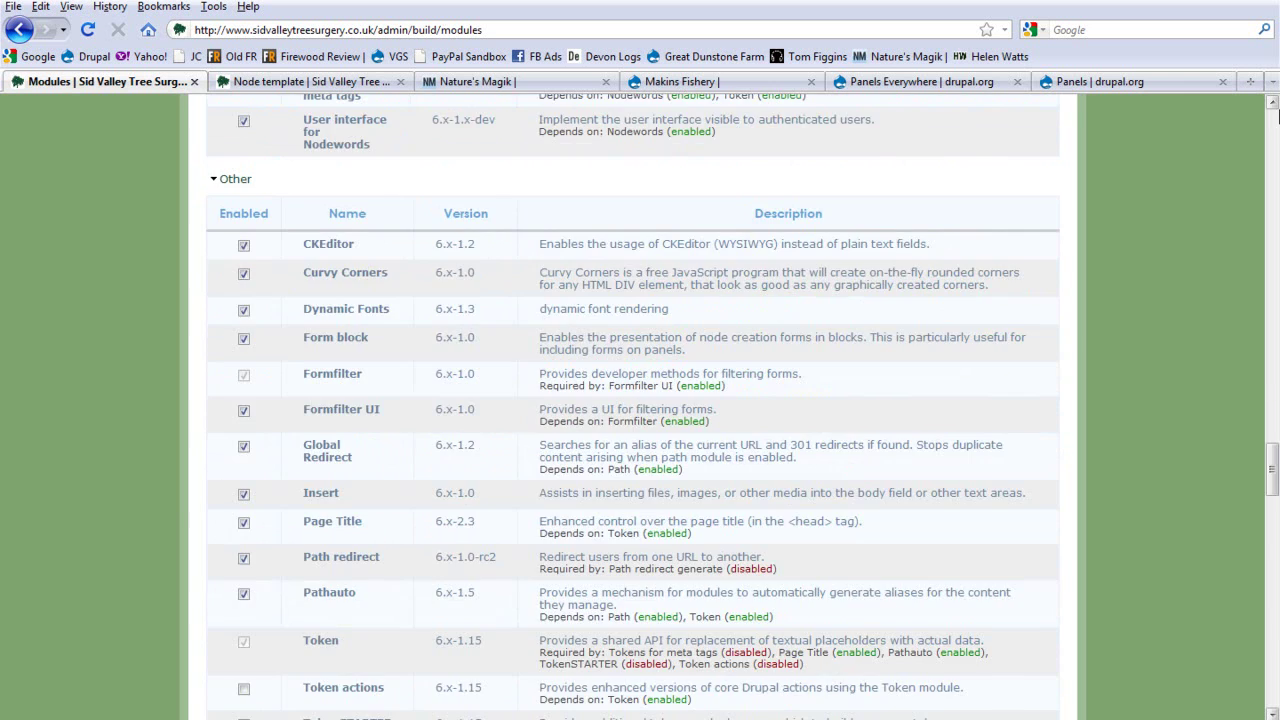
pyautogui.scroll(10, 1276, 124)
# Step: Return to the home page and bring up Site building > Panels > Settings in the admin menu
pyautogui.click(233, 206)
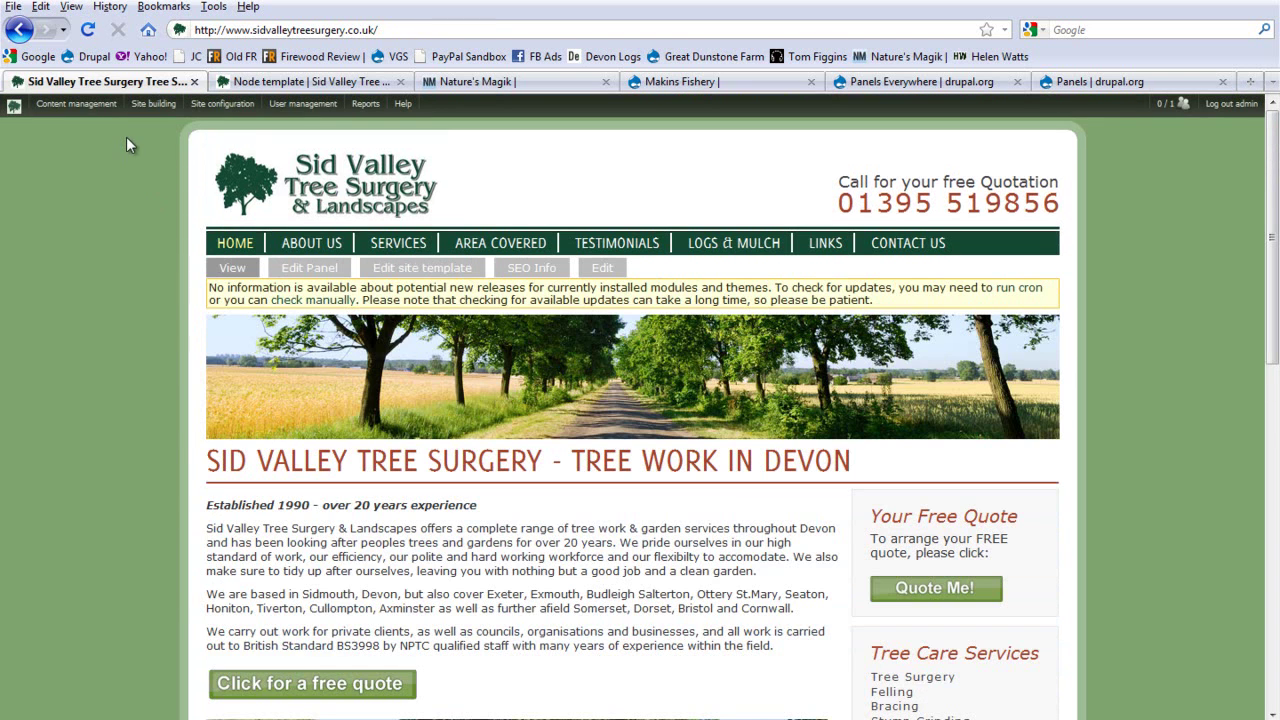
pyautogui.moveTo(141, 106)
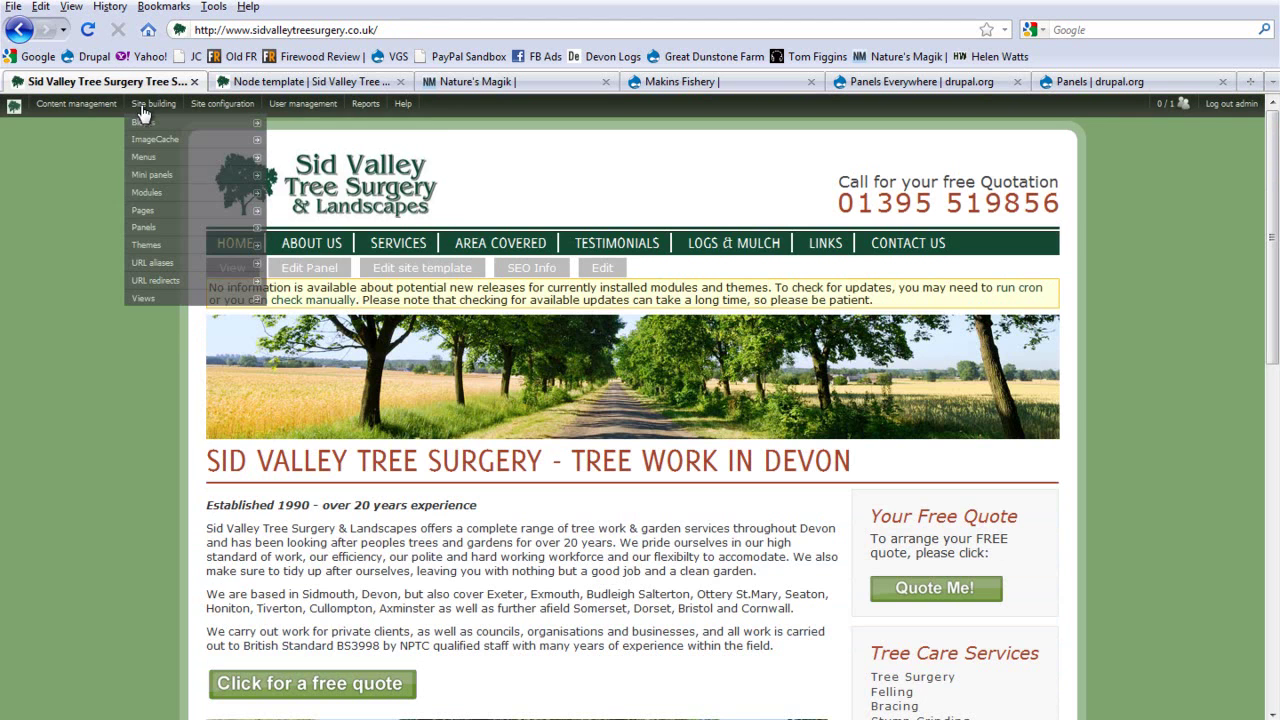
pyautogui.moveTo(171, 227)
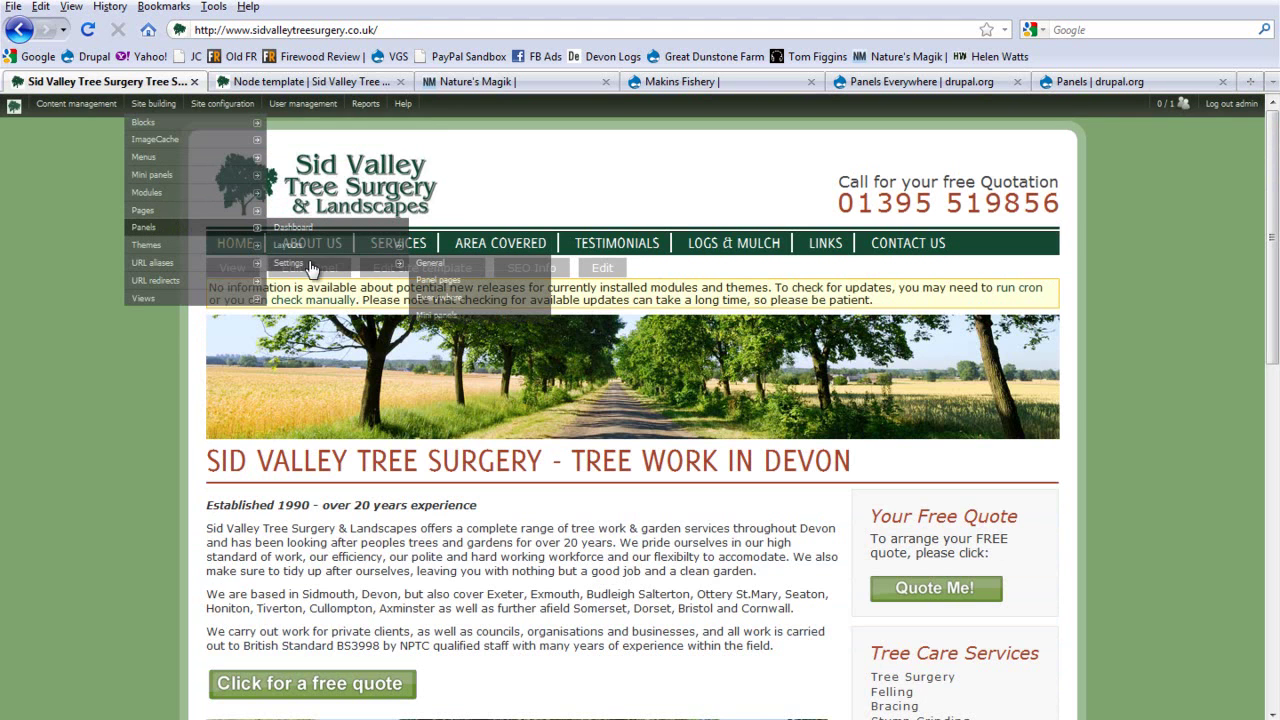
pyautogui.moveTo(310, 265)
pyautogui.click(460, 300)
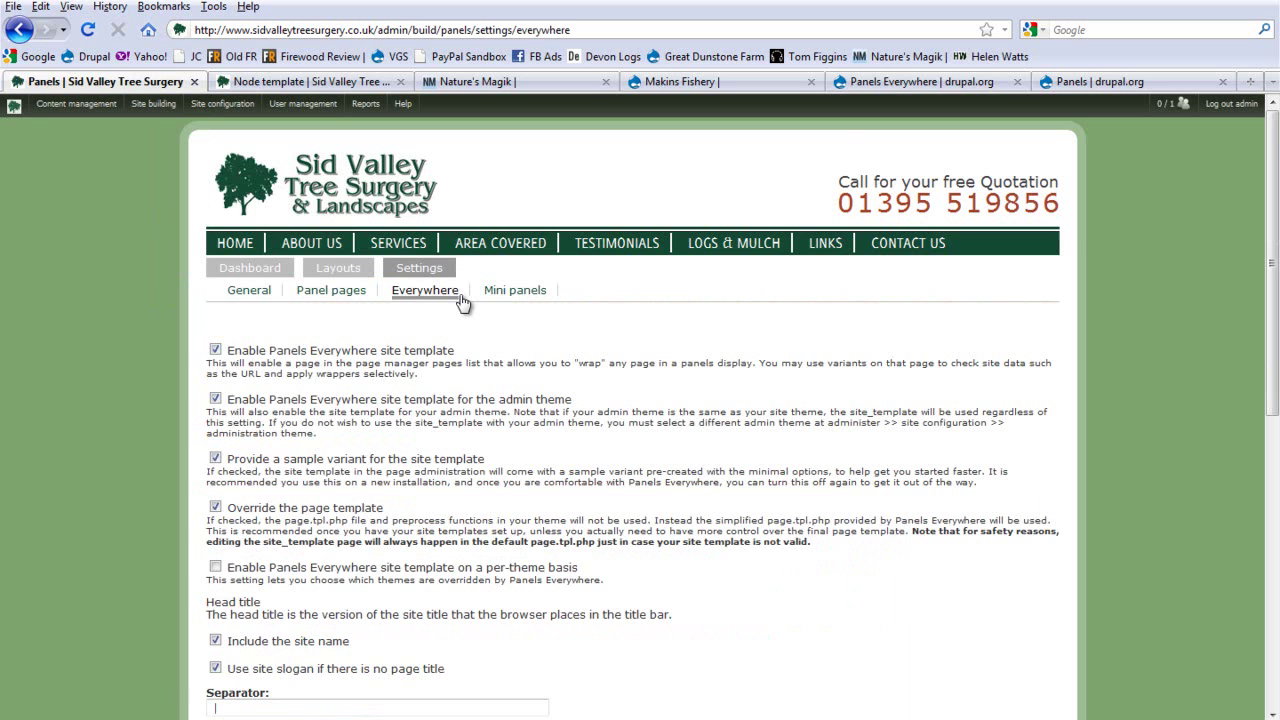
pyautogui.scroll(-2, 160, 218)
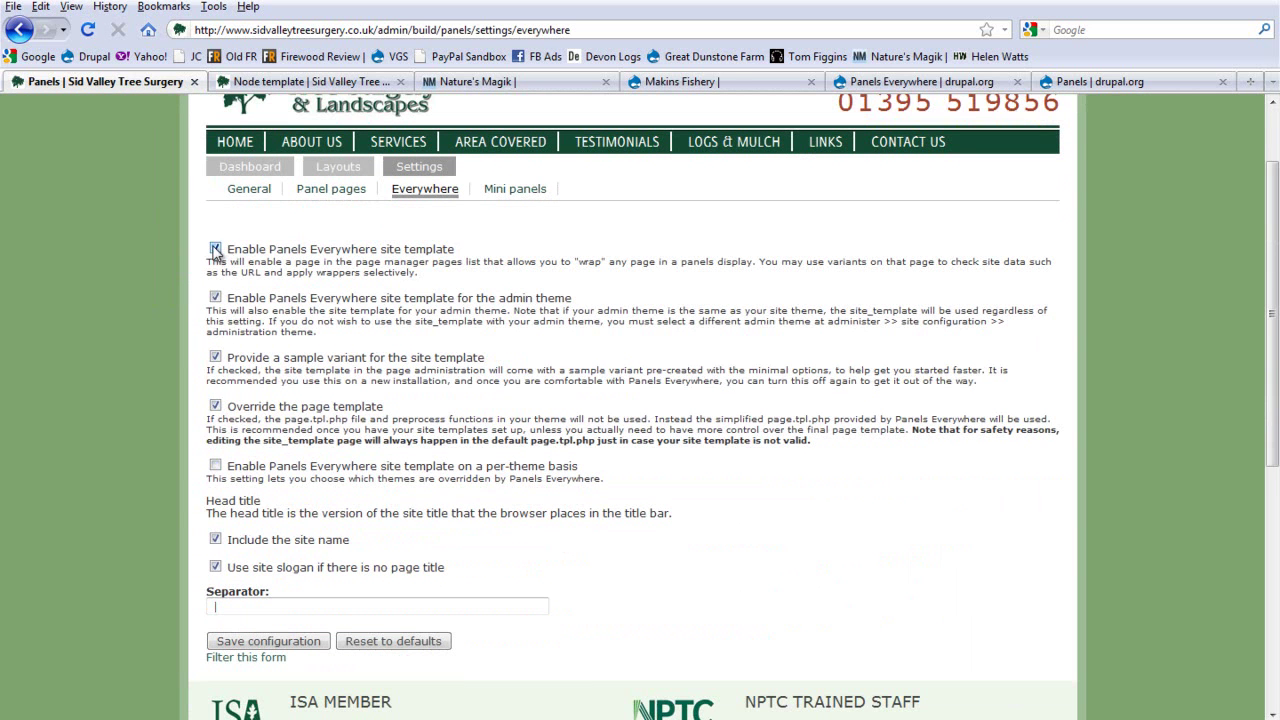
pyautogui.click(215, 566)
pyautogui.moveTo(249, 466); pyautogui.dragTo(370, 472)
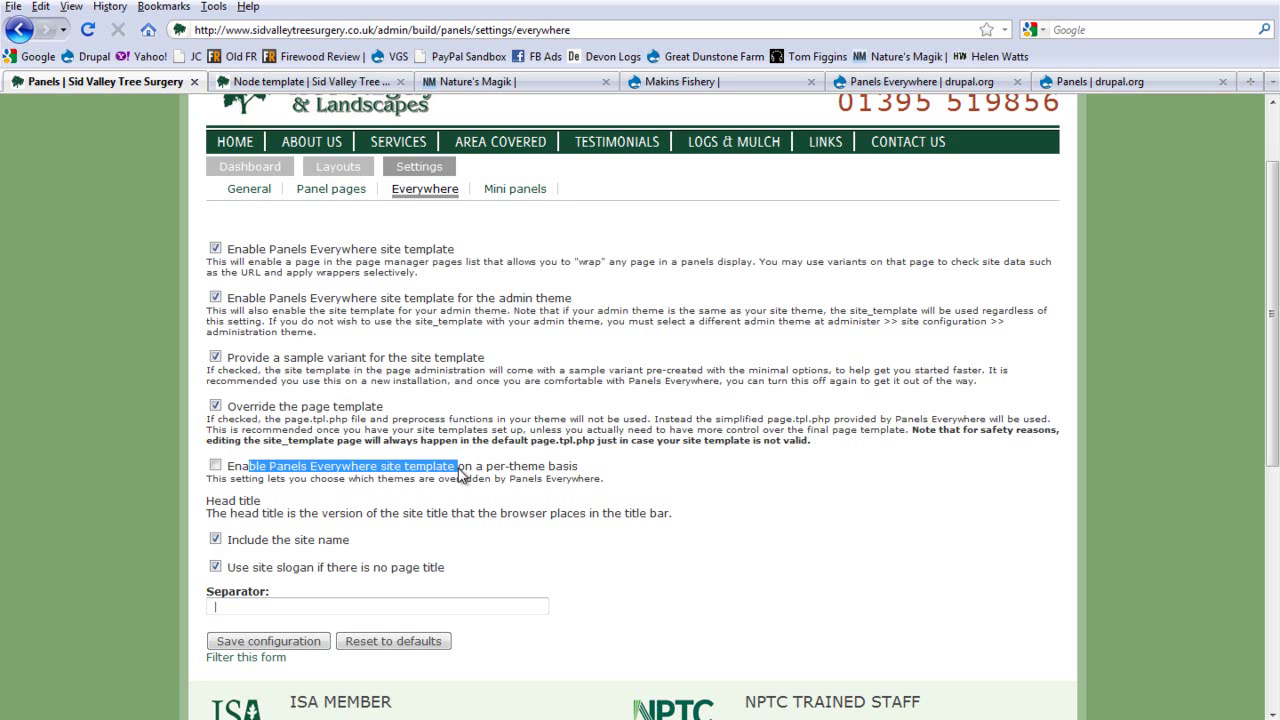
pyautogui.click(460, 474)
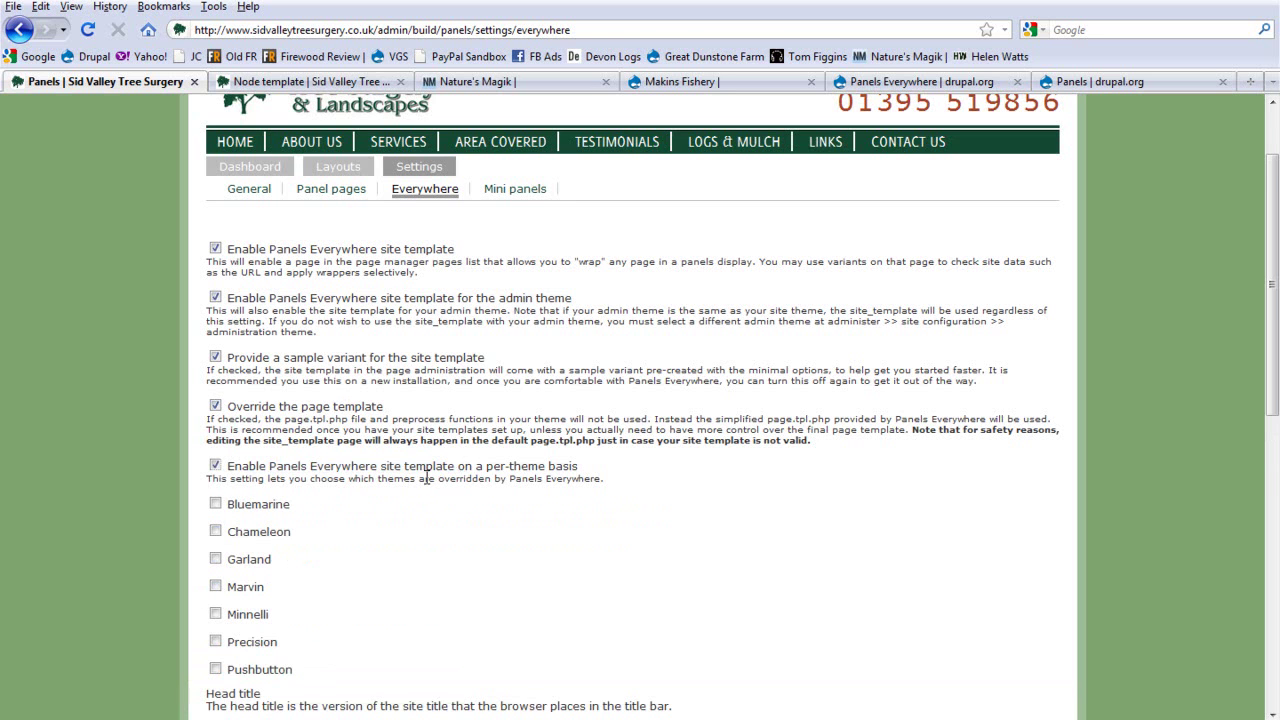
pyautogui.click(216, 466)
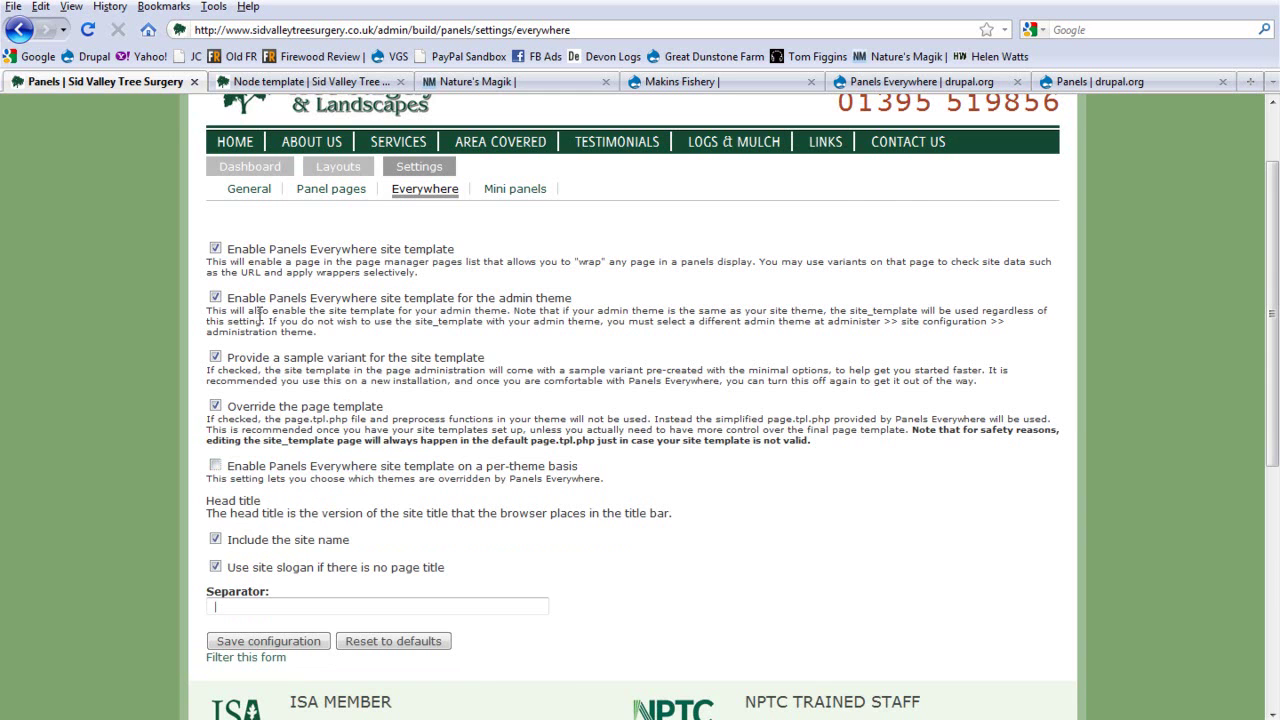
pyautogui.scroll(2, 259, 314)
pyautogui.moveTo(150, 106)
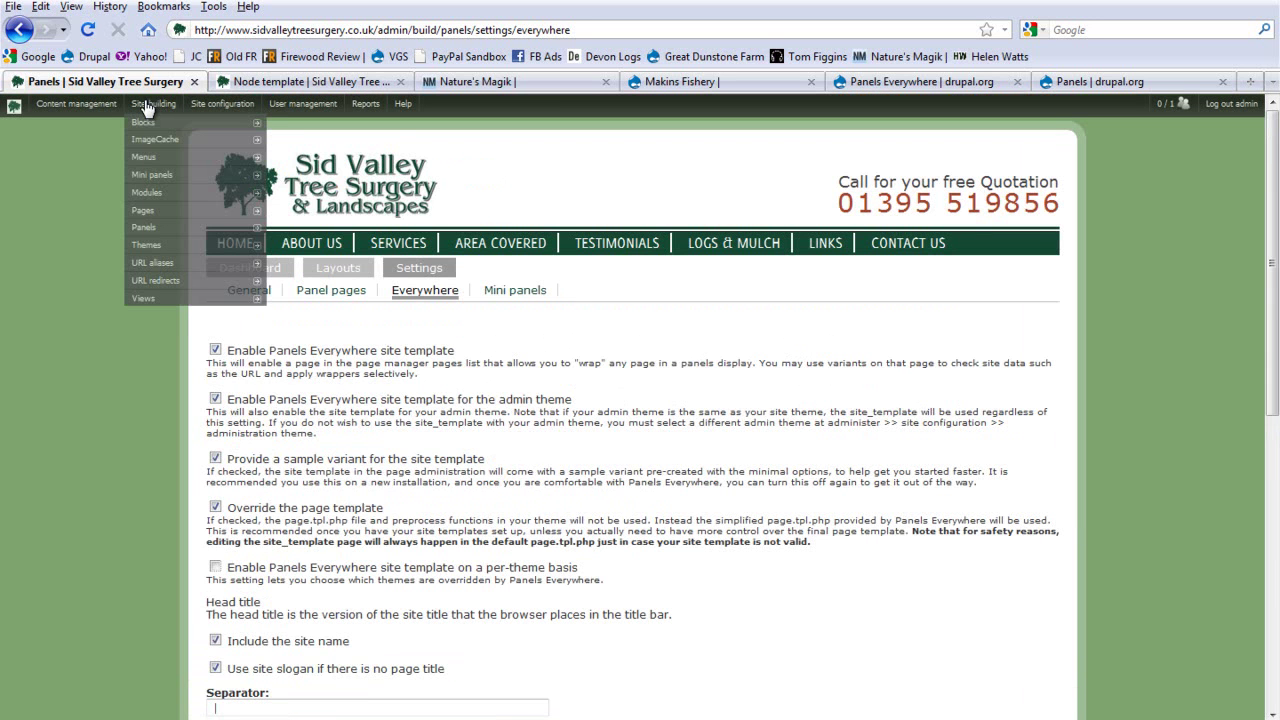
# Step: Go to the Panels dashboard and edit the Default site template under Manage pages
pyautogui.click(145, 227)
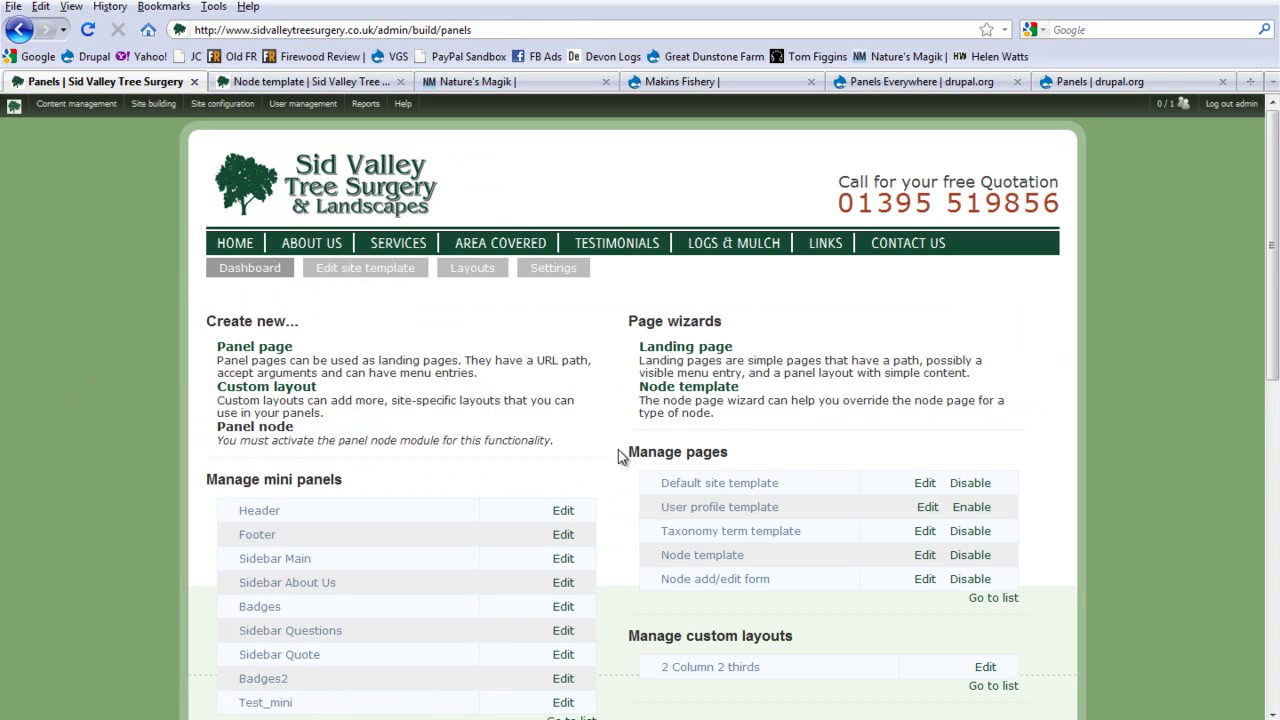
pyautogui.moveTo(780, 483); pyautogui.dragTo(632, 496)
pyautogui.click(790, 484)
pyautogui.moveTo(826, 488); pyautogui.dragTo(636, 486)
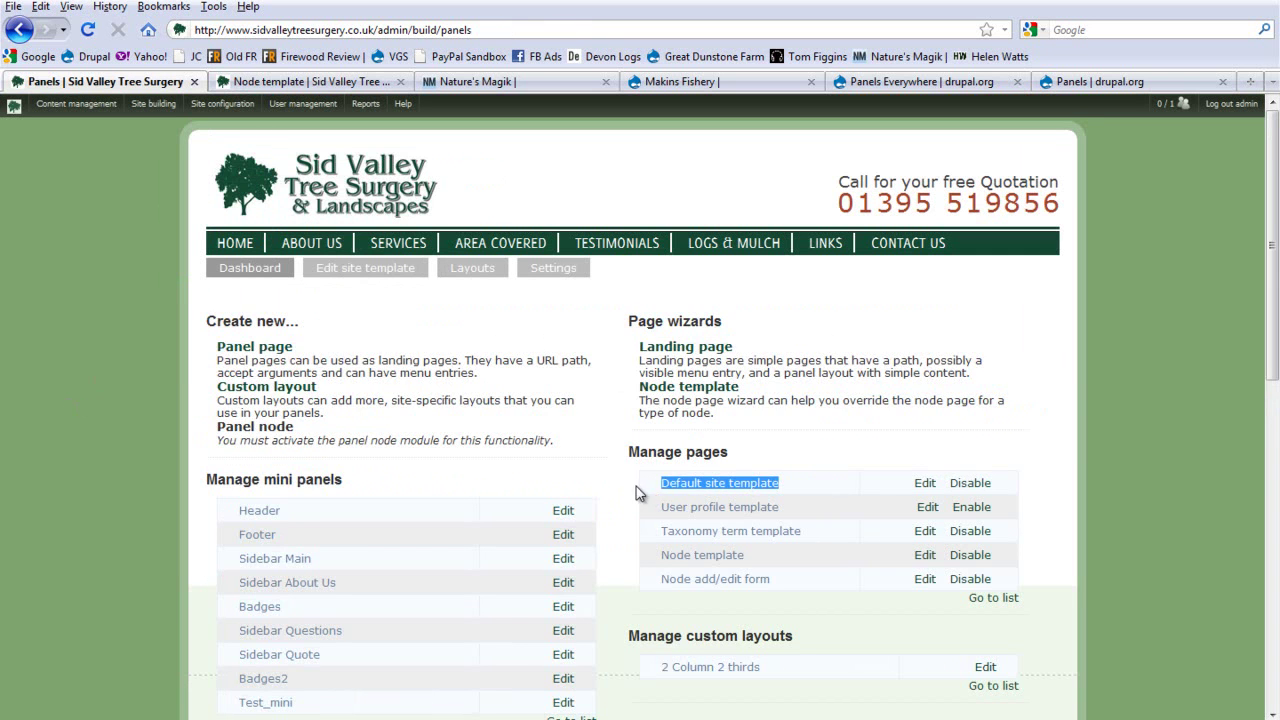
pyautogui.click(800, 478)
pyautogui.moveTo(650, 488); pyautogui.dragTo(797, 491)
pyautogui.click(797, 491)
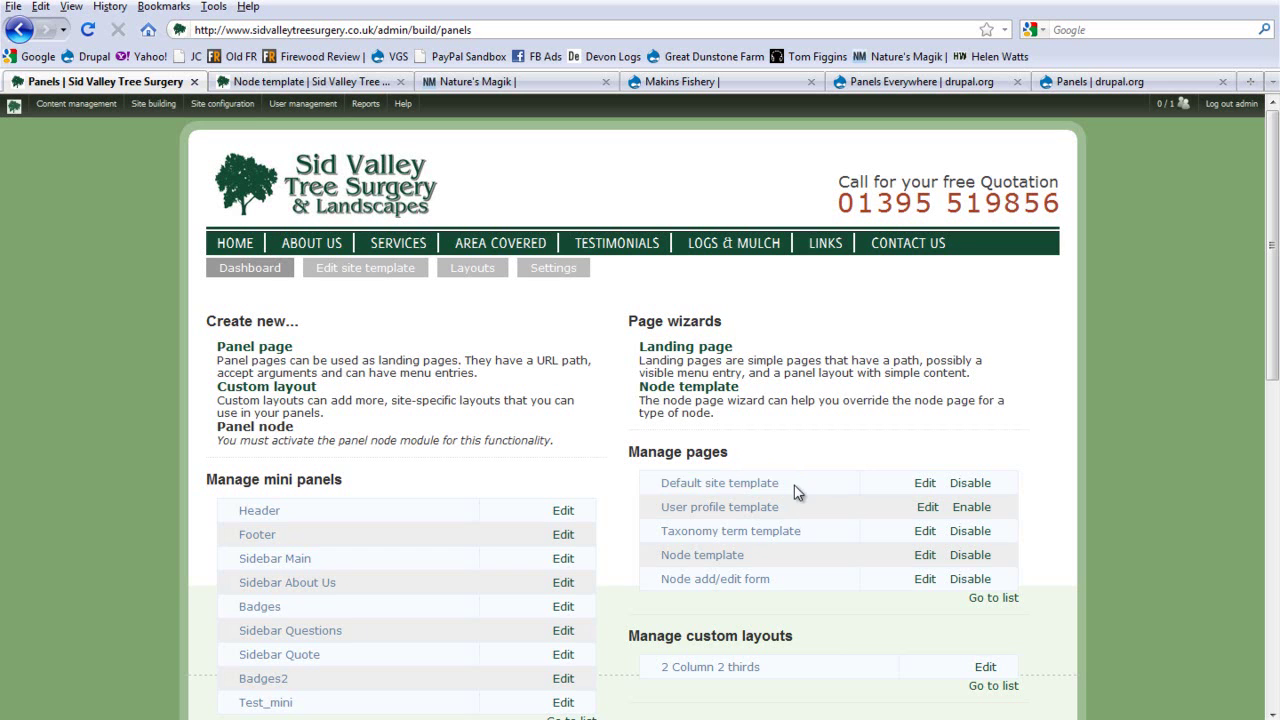
pyautogui.click(925, 484)
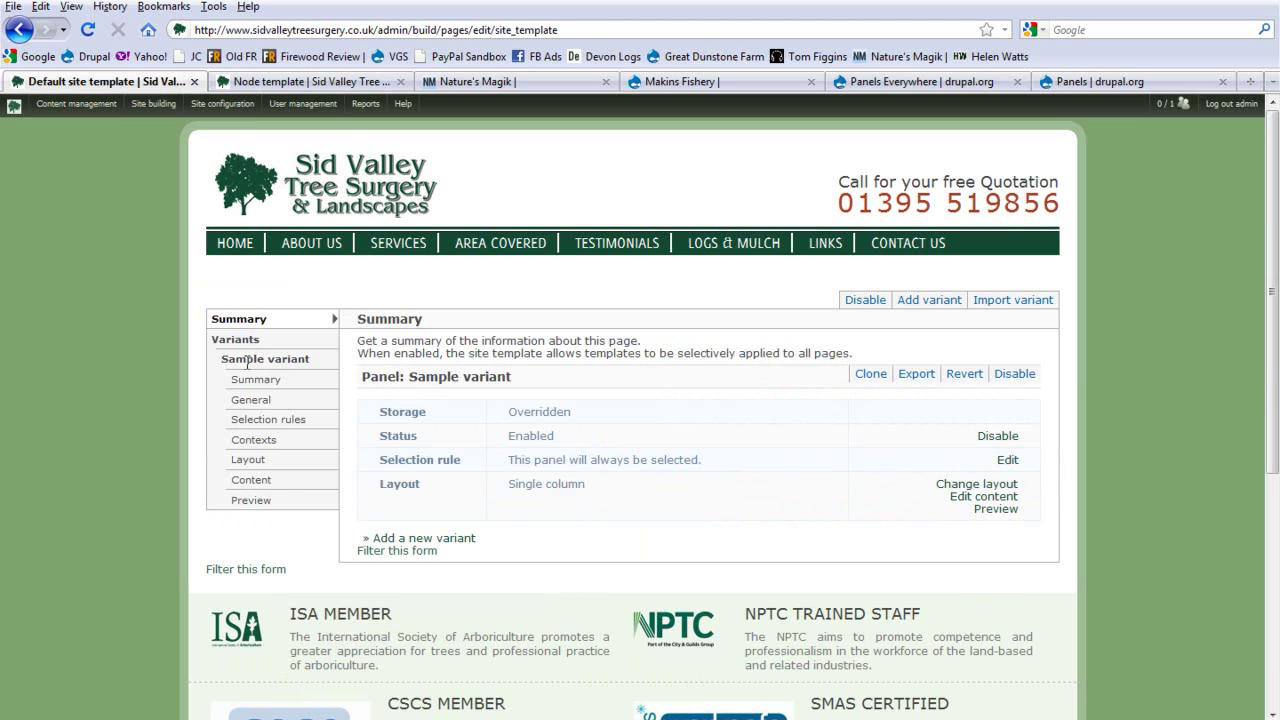
# Step: Show the Sample variant's summary
pyautogui.moveTo(218, 359); pyautogui.dragTo(246, 358)
pyautogui.click(325, 368)
pyautogui.click(286, 358)
pyautogui.click(250, 380)
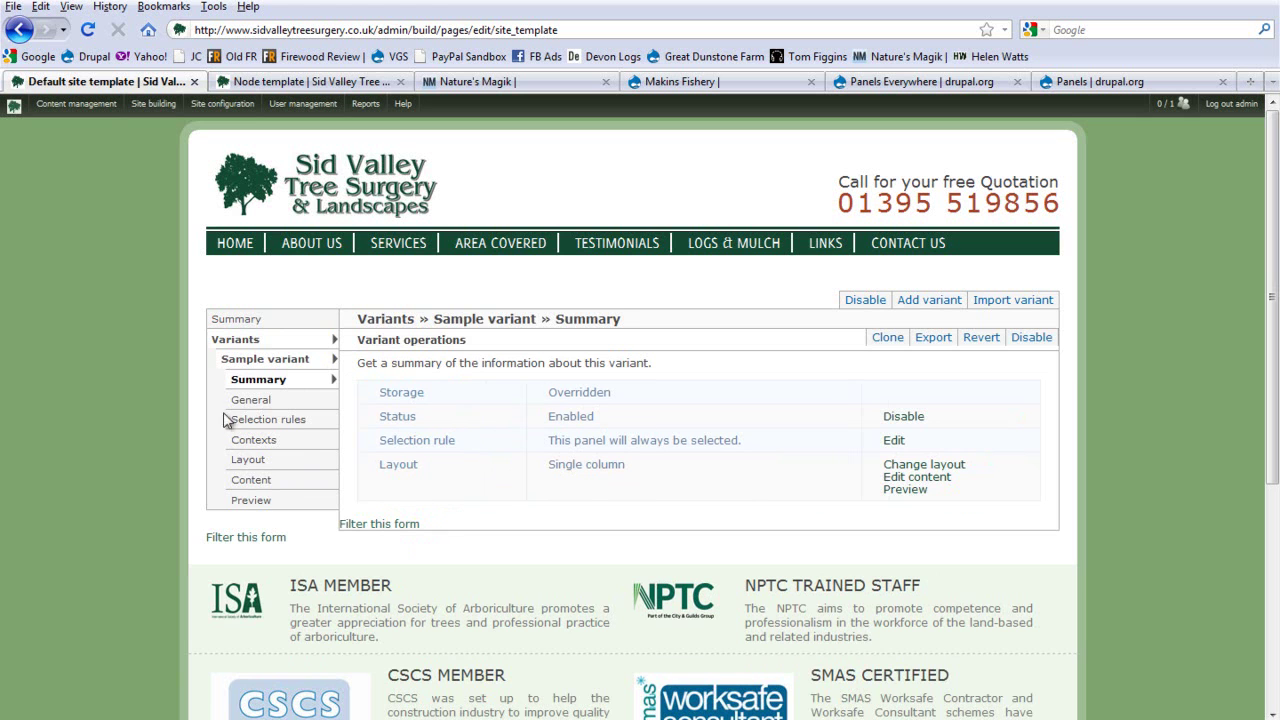
# Step: Keep 'Disable Drupal blocks/regions' checked in General settings, then view Selection rules
pyautogui.click(300, 403)
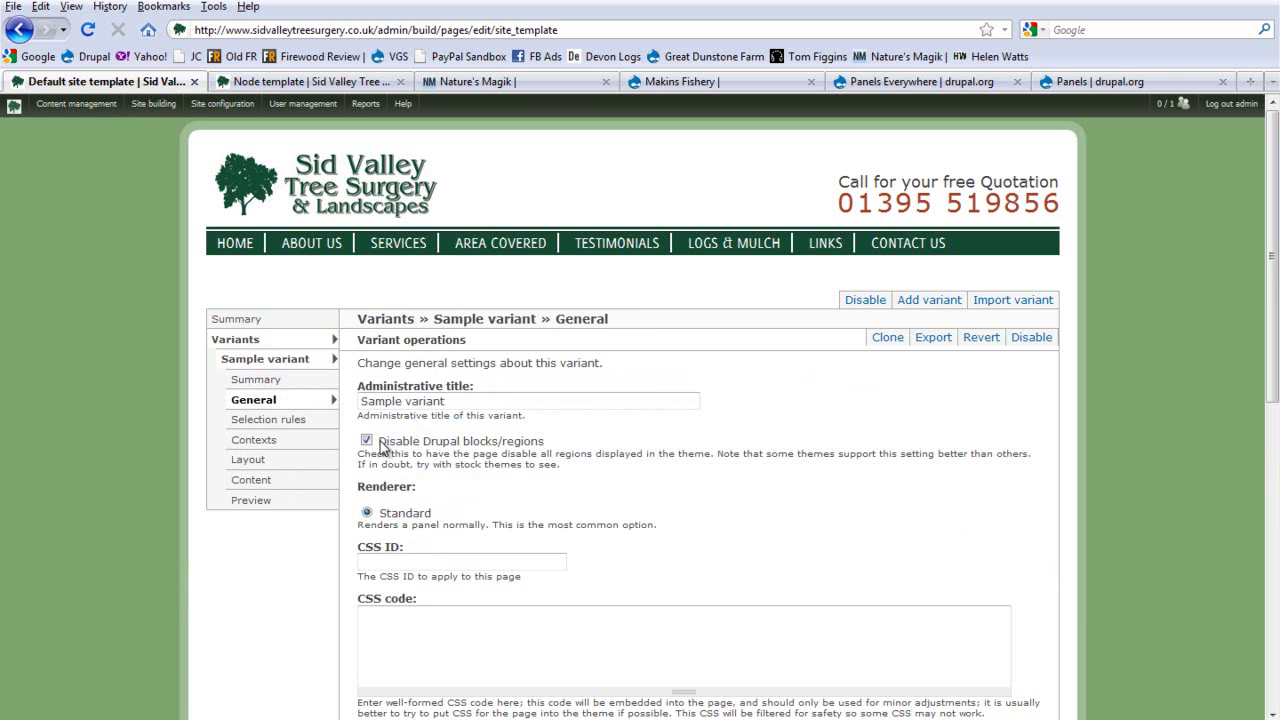
pyautogui.moveTo(380, 443); pyautogui.dragTo(583, 442)
pyautogui.click(505, 443)
pyautogui.click(585, 445)
pyautogui.click(367, 441)
pyautogui.click(277, 419)
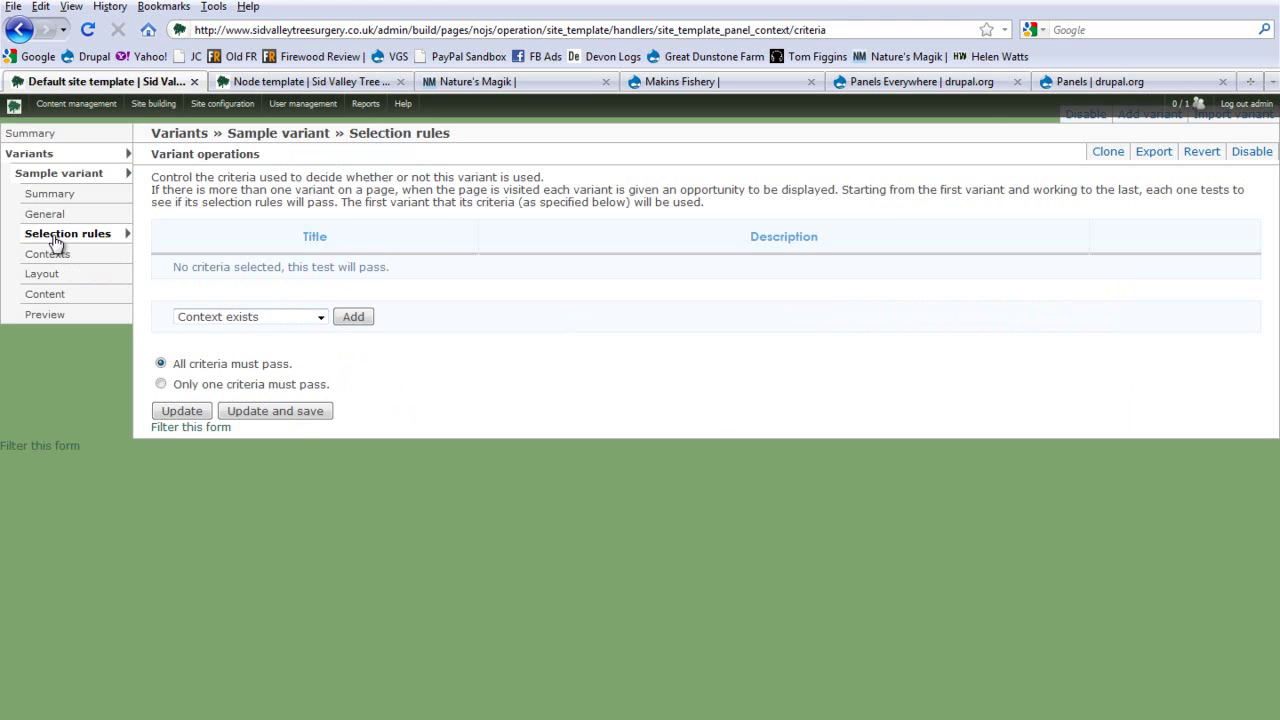
pyautogui.click(320, 316)
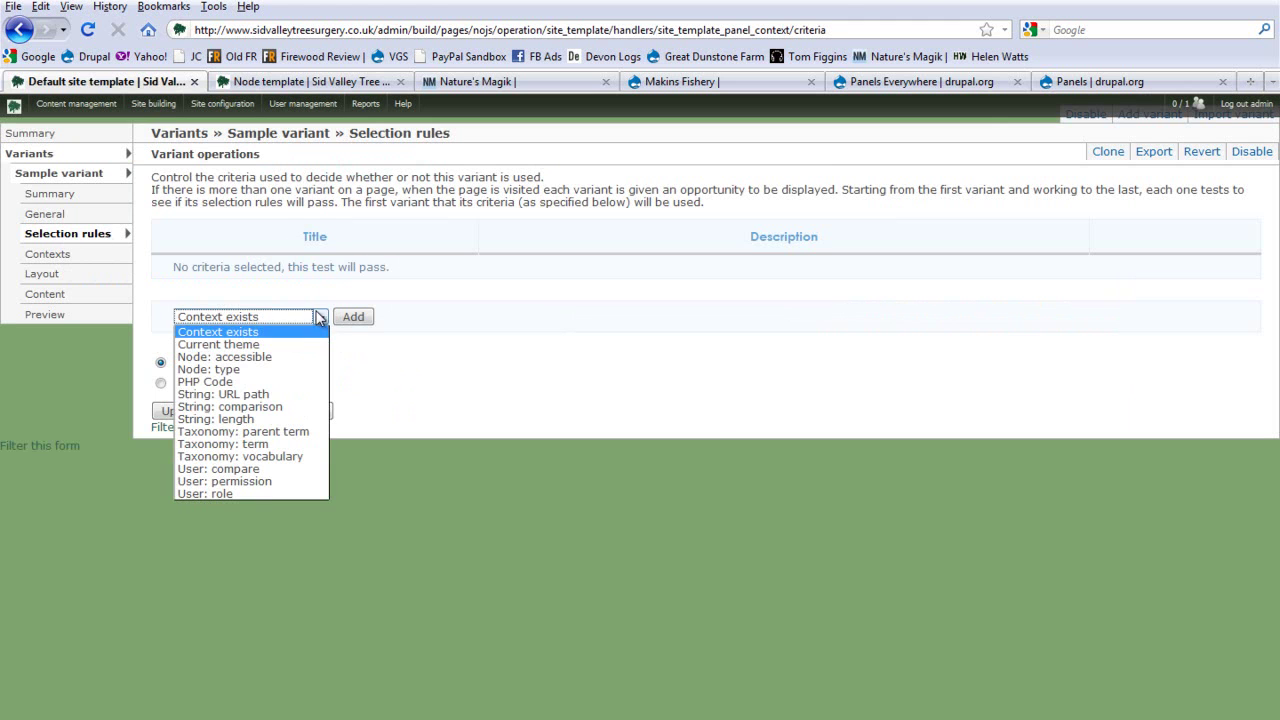
pyautogui.click(232, 494)
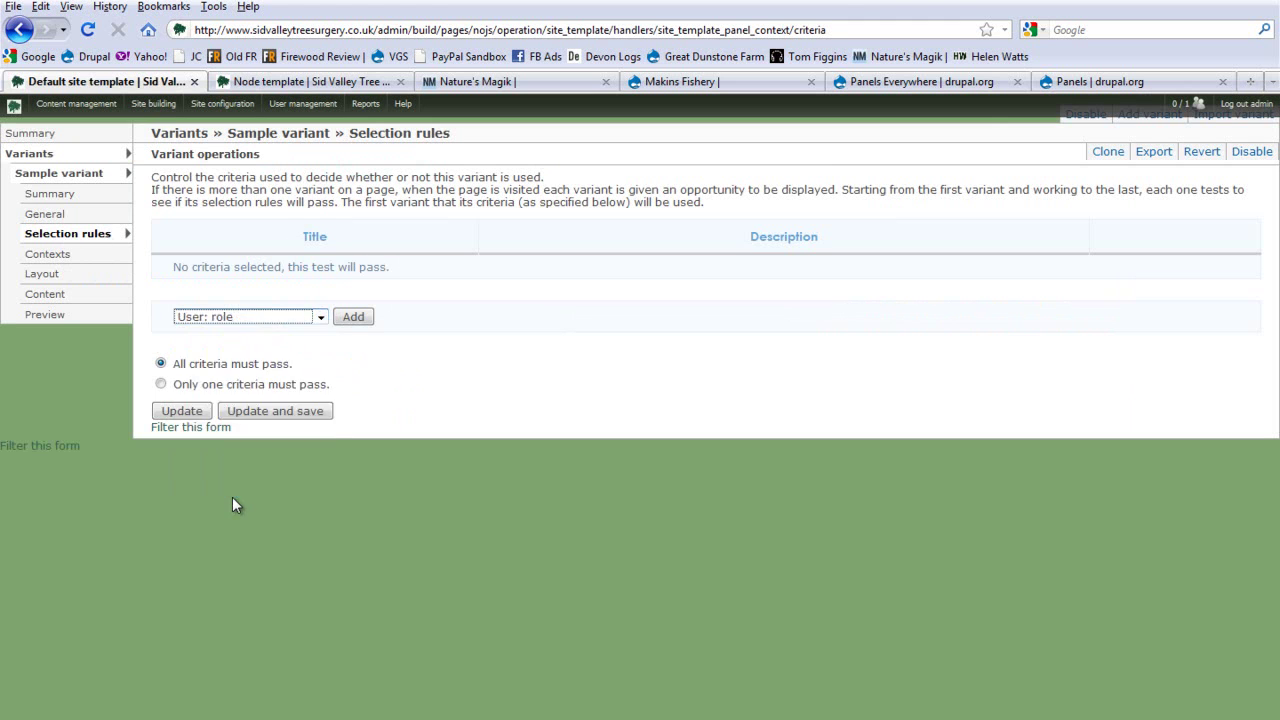
pyautogui.click(356, 318)
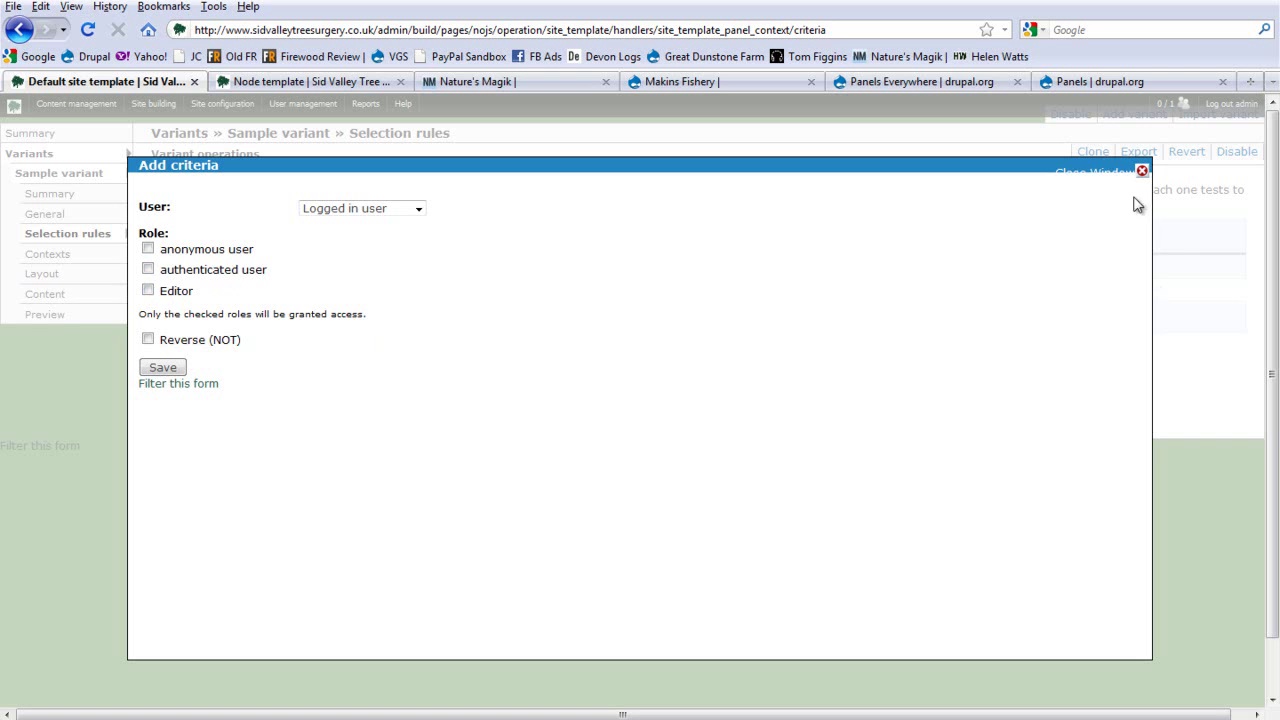
pyautogui.click(1141, 172)
pyautogui.click(277, 318)
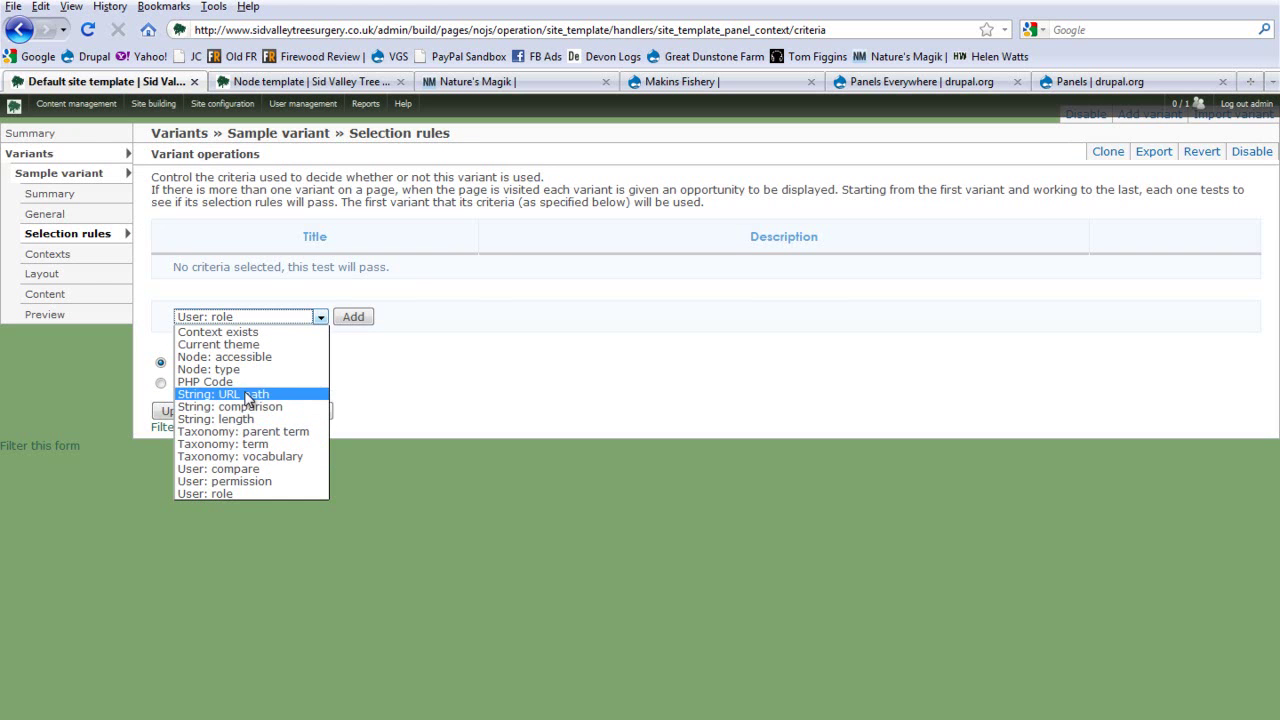
pyautogui.click(412, 368)
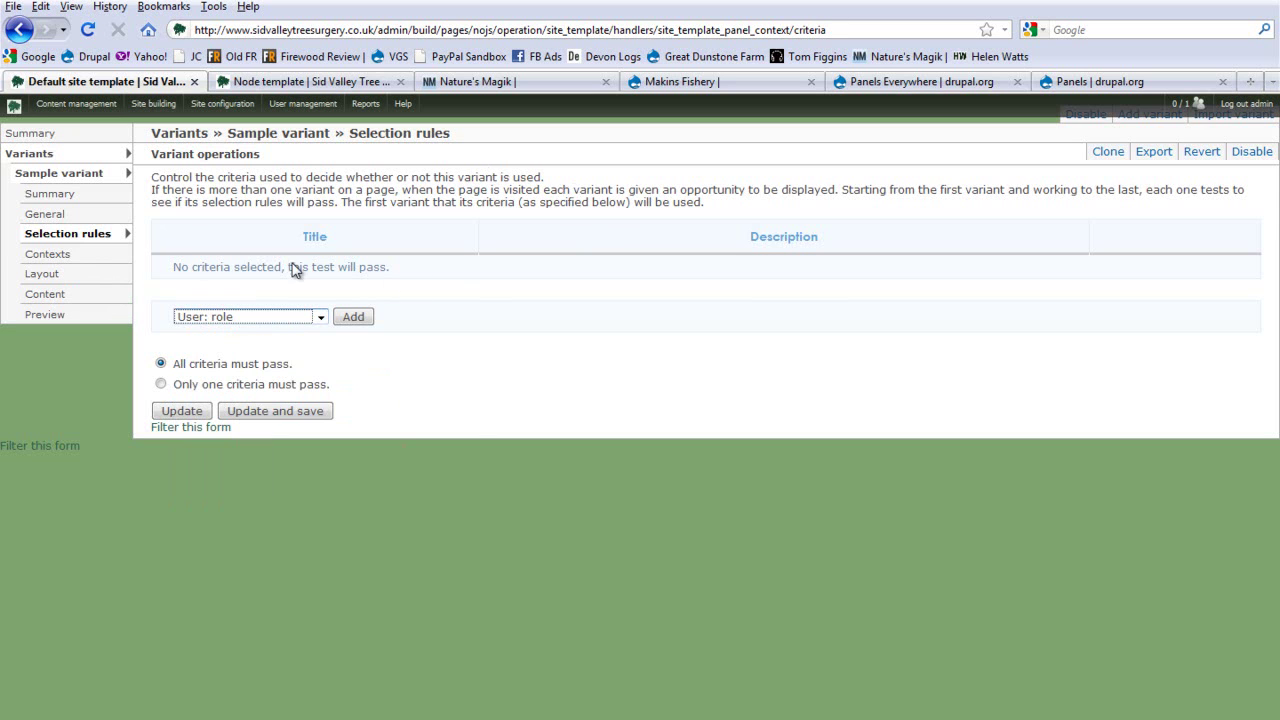
# Step: Review the single-column Layout and Content panes, then load the Sid Valley homepage in the Node template tab
pyautogui.click(64, 275)
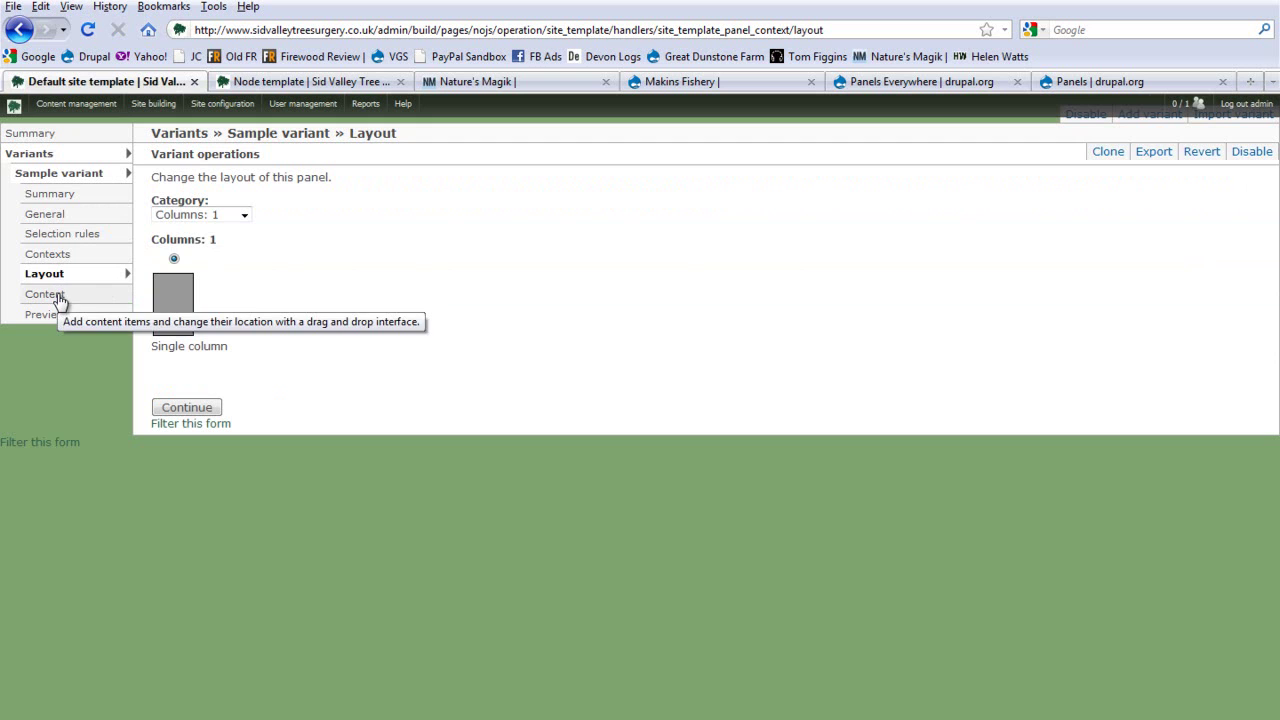
pyautogui.click(57, 297)
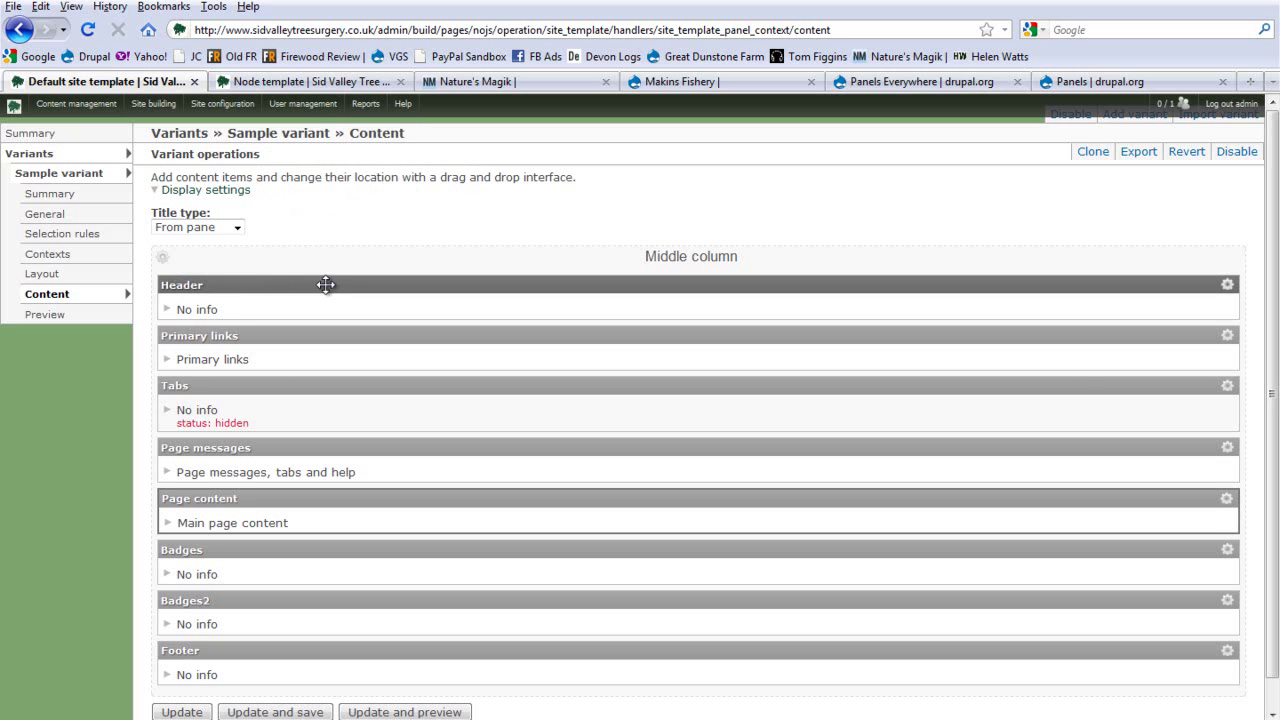
pyautogui.click(295, 81)
pyautogui.scroll(6, 268, 242)
pyautogui.click(266, 188)
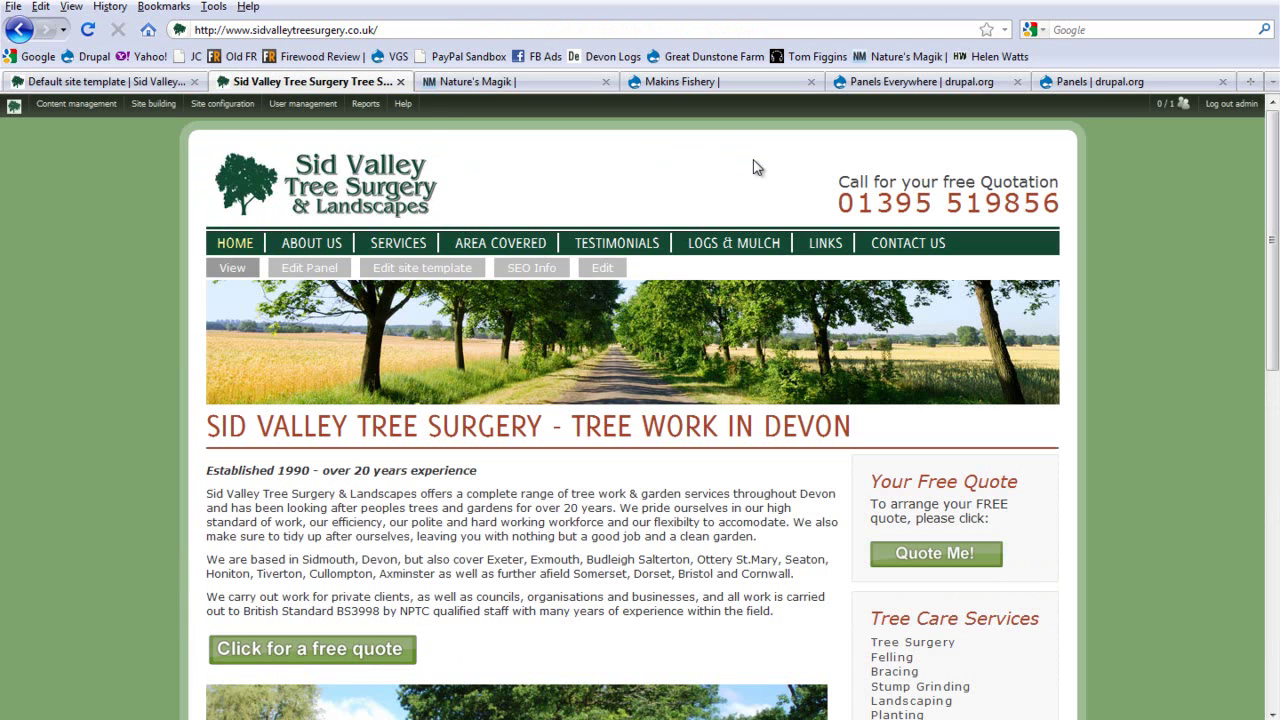
# Step: Check the live homepage header, then open Add content for the template's Middle column
pyautogui.moveTo(839, 180); pyautogui.dragTo(1037, 178)
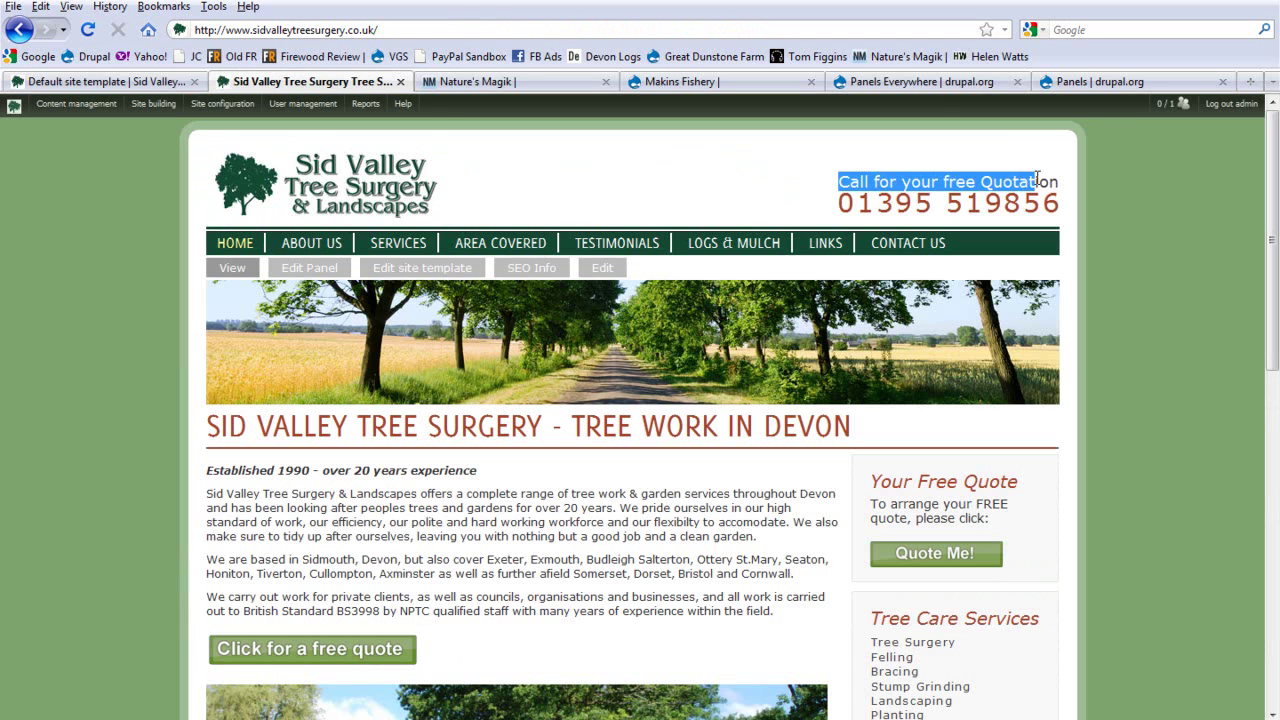
pyautogui.moveTo(877, 203); pyautogui.dragTo(1024, 203)
pyautogui.click(763, 199)
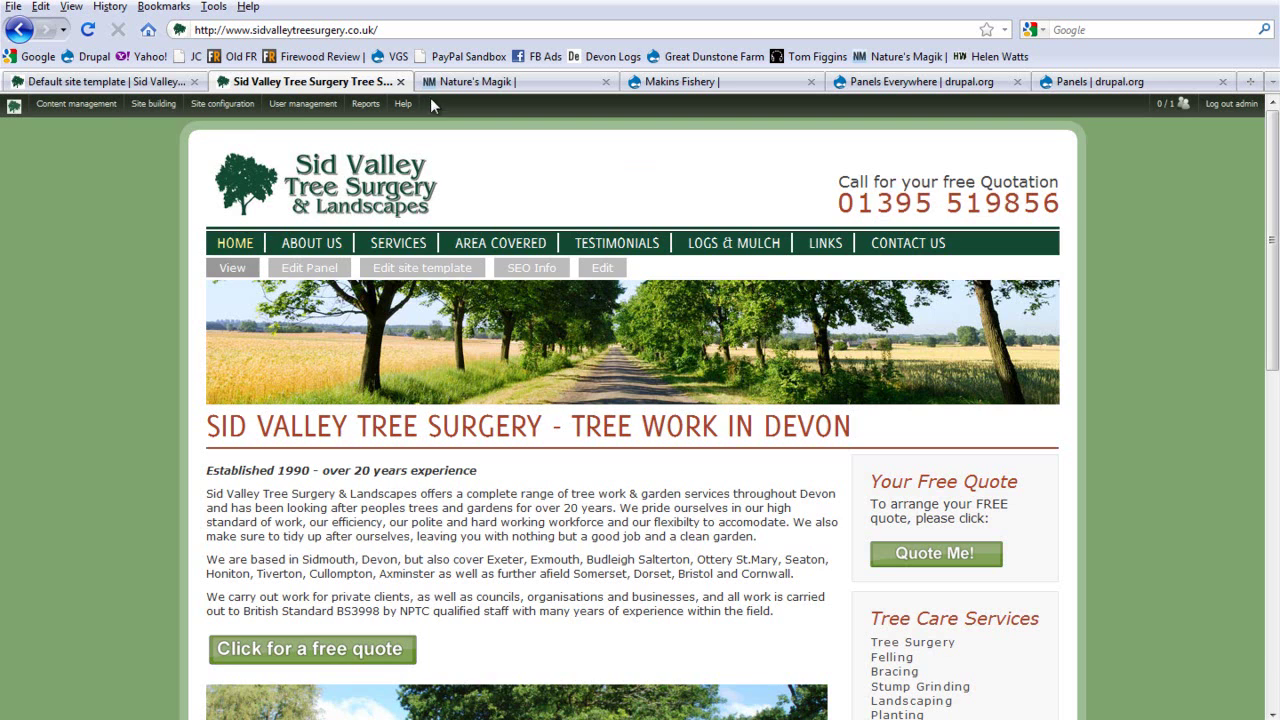
pyautogui.click(178, 81)
pyautogui.moveTo(222, 103)
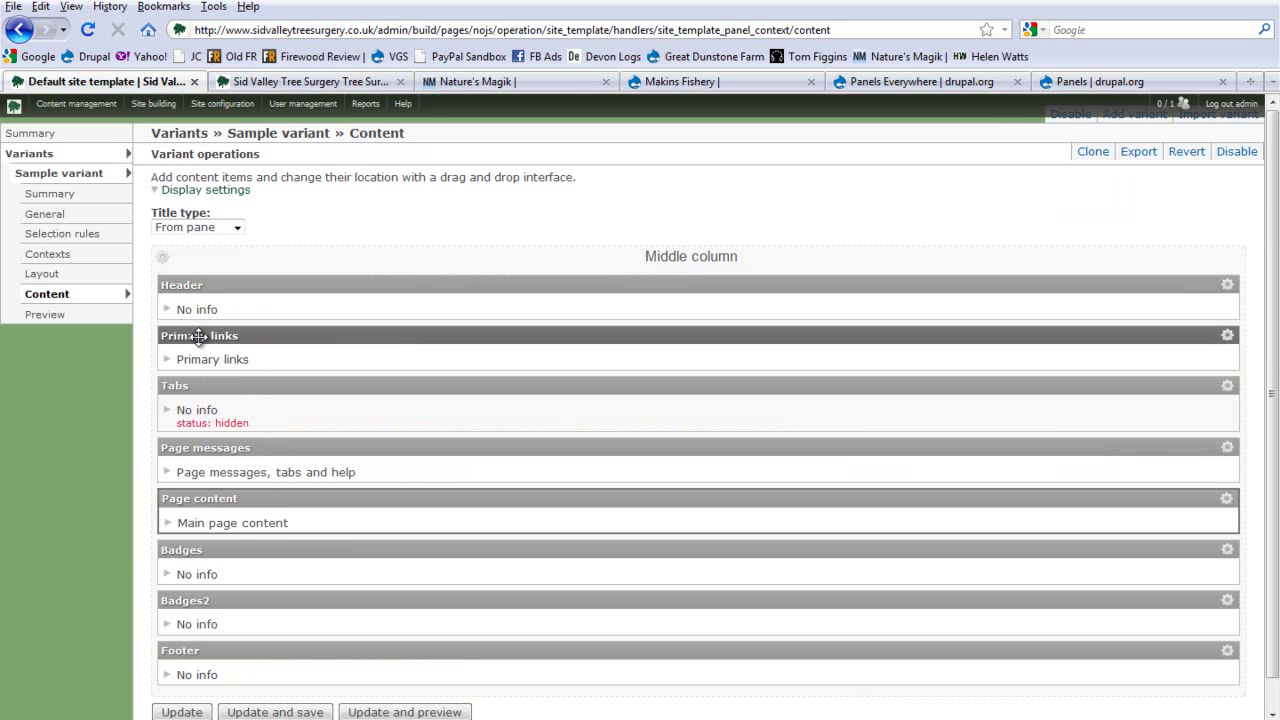
pyautogui.click(240, 81)
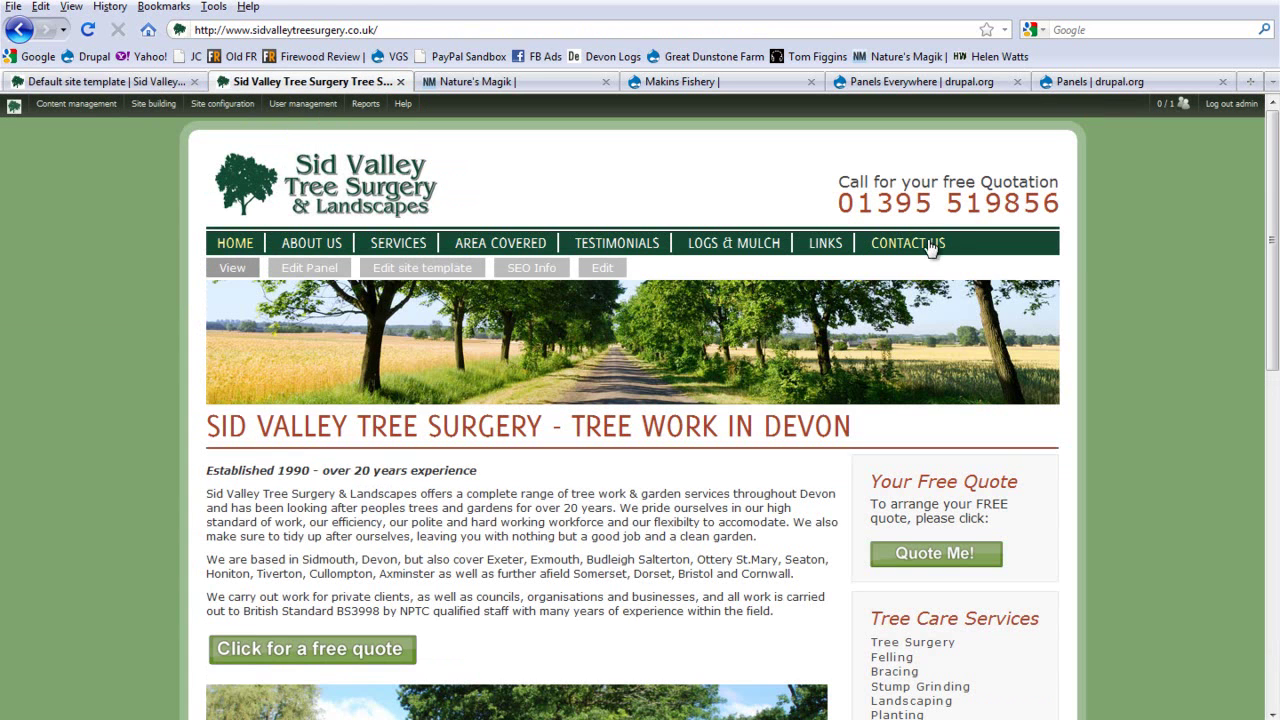
pyautogui.click(105, 82)
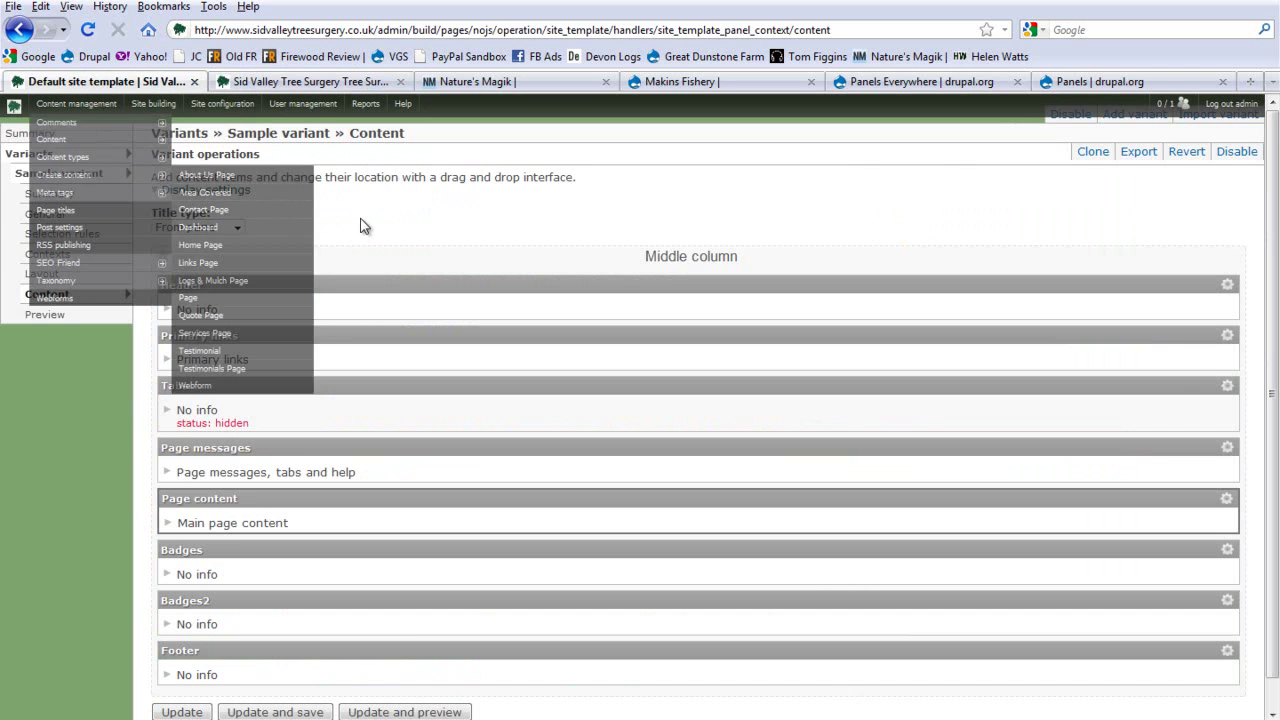
pyautogui.click(186, 256)
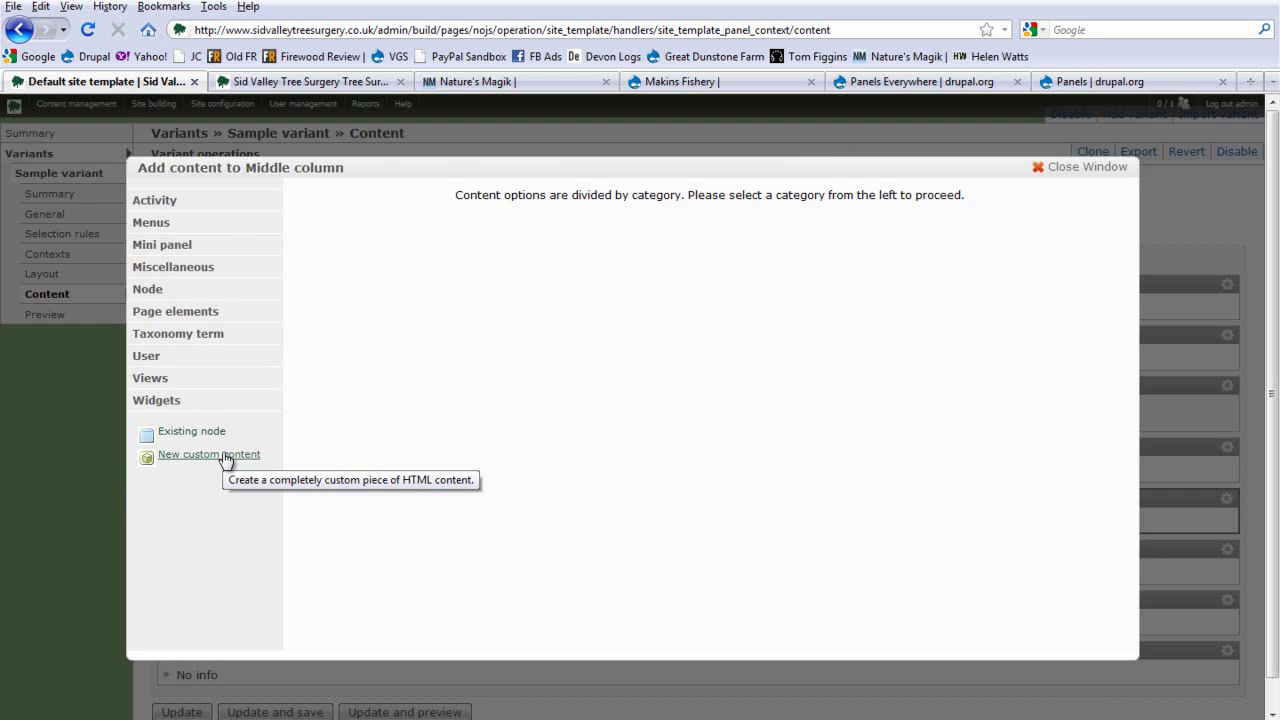
# Step: Drag Primary links above Header in the Middle column, update, and save the template
pyautogui.click(1086, 168)
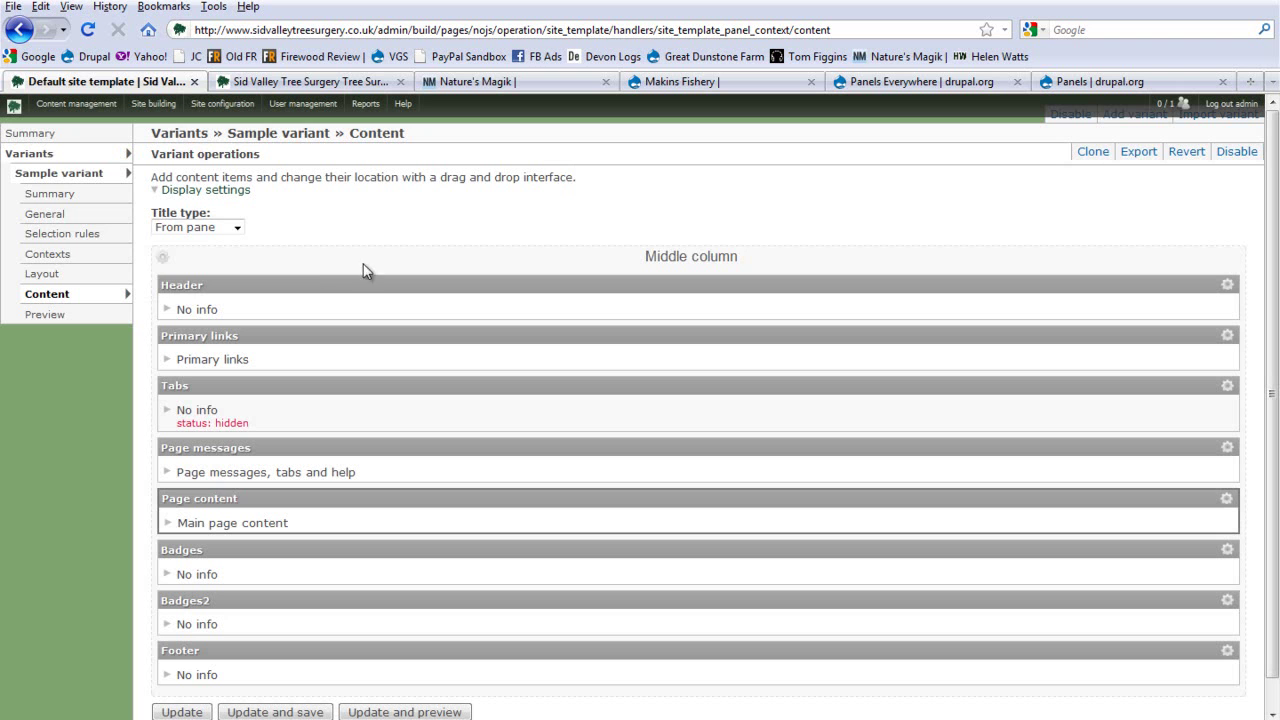
pyautogui.moveTo(300, 334); pyautogui.dragTo(297, 511)
pyautogui.scroll(-1, 297, 511)
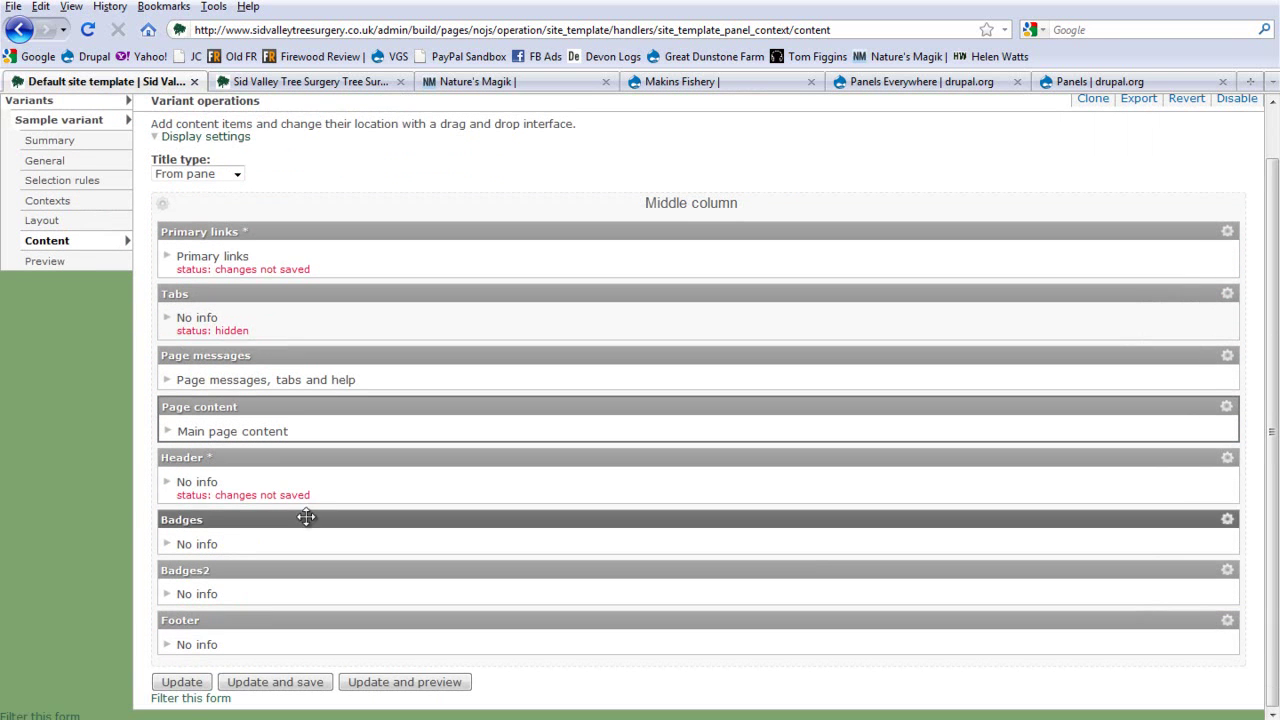
pyautogui.click(181, 682)
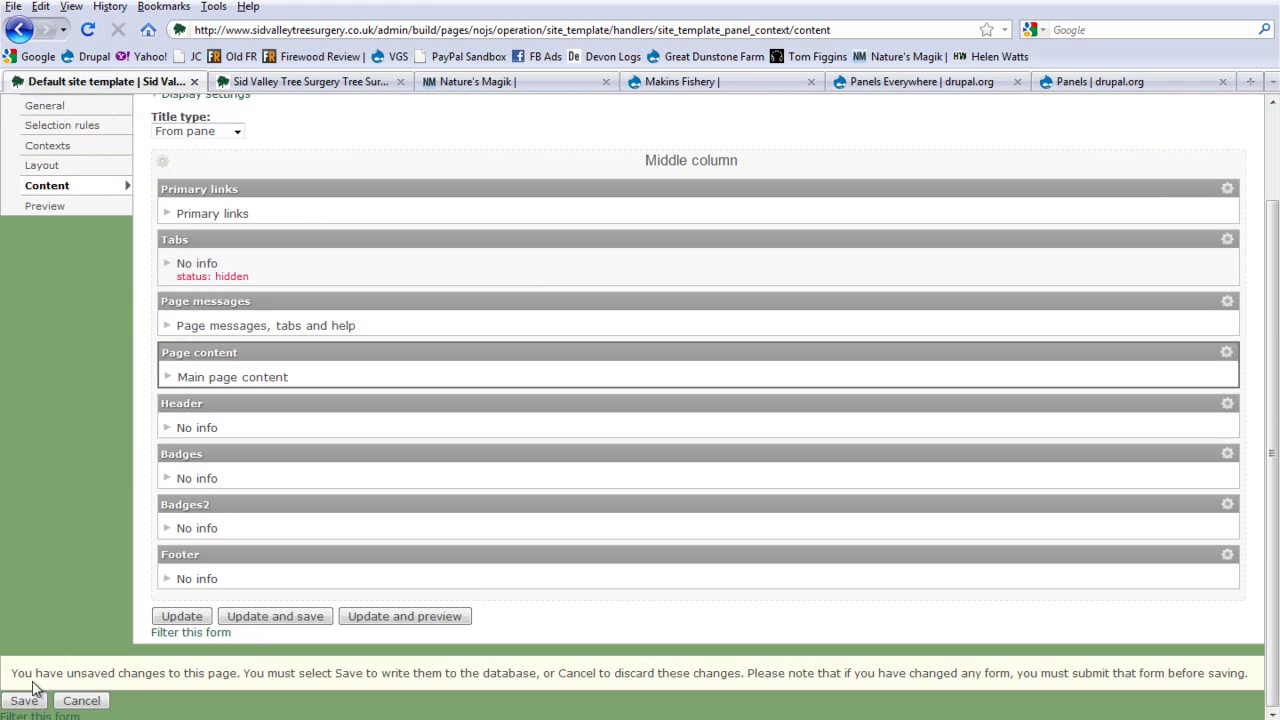
pyautogui.click(26, 700)
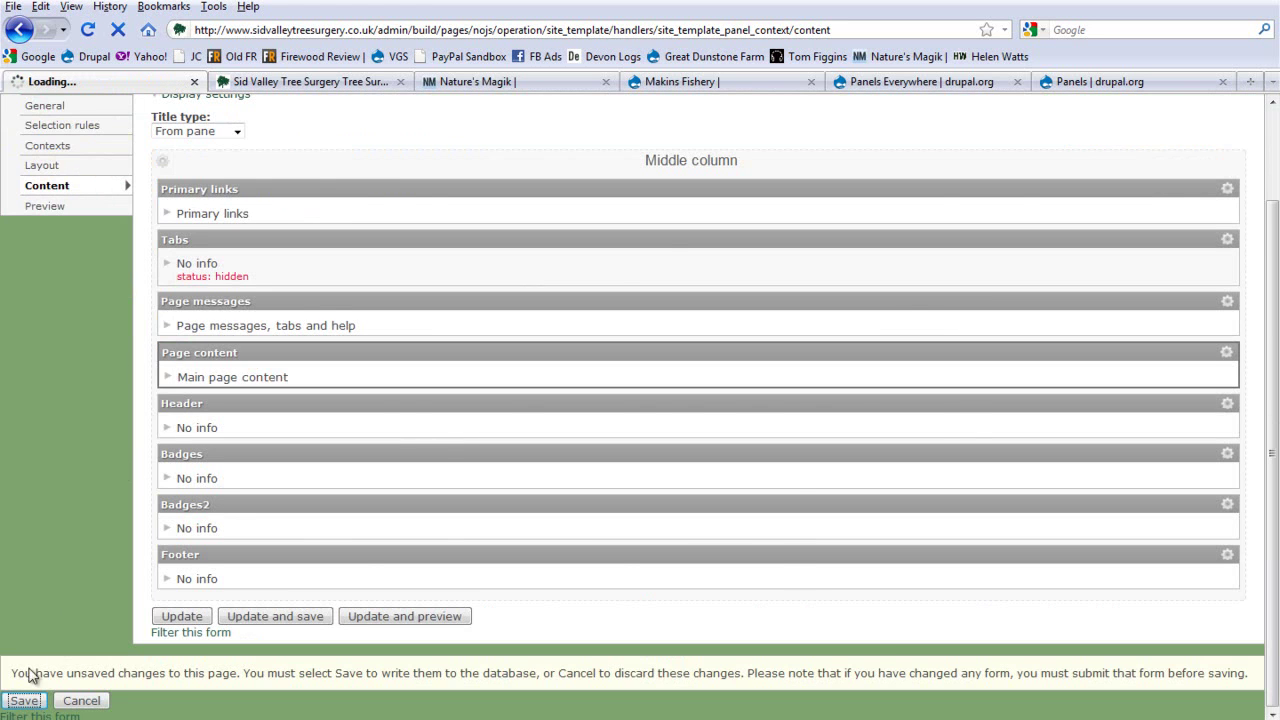
# Step: Reload the live homepage to check the new layout, then return to the Default site template
pyautogui.click(258, 82)
pyautogui.click(88, 31)
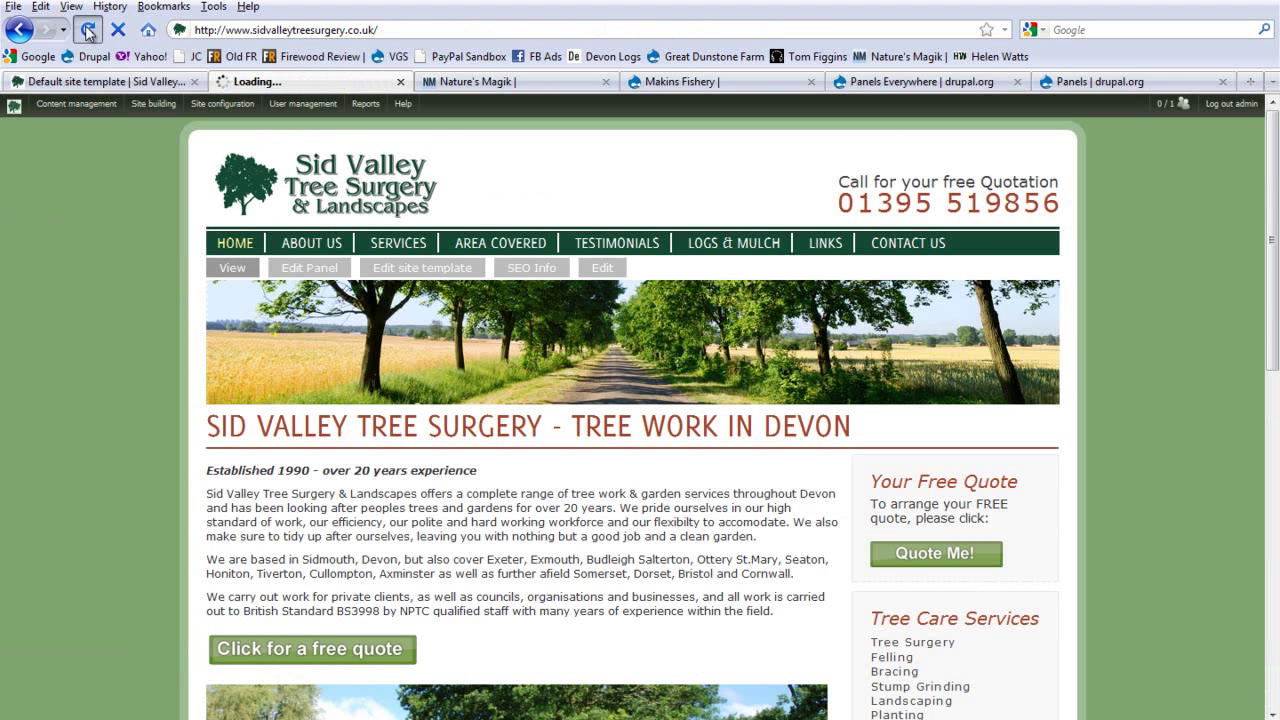
pyautogui.scroll(-3, 290, 105)
pyautogui.moveTo(303, 104)
pyautogui.scroll(-15, 440, 172)
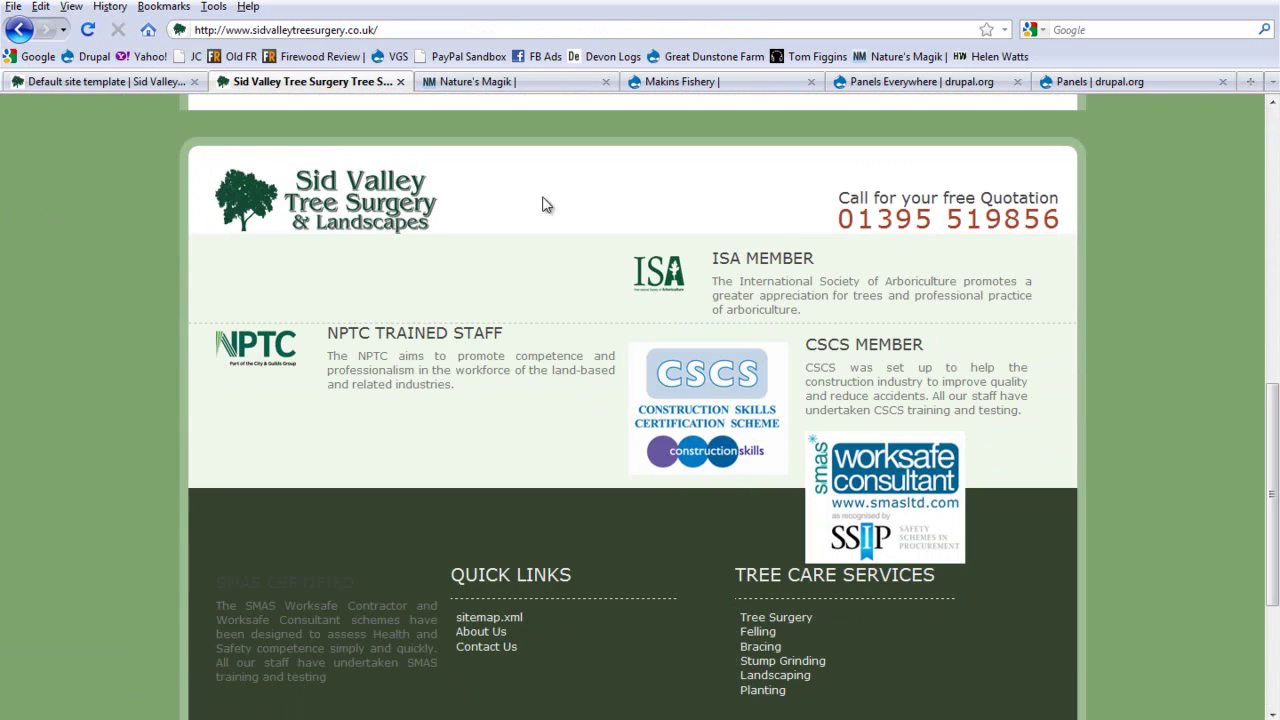
pyautogui.scroll(10, 320, 242)
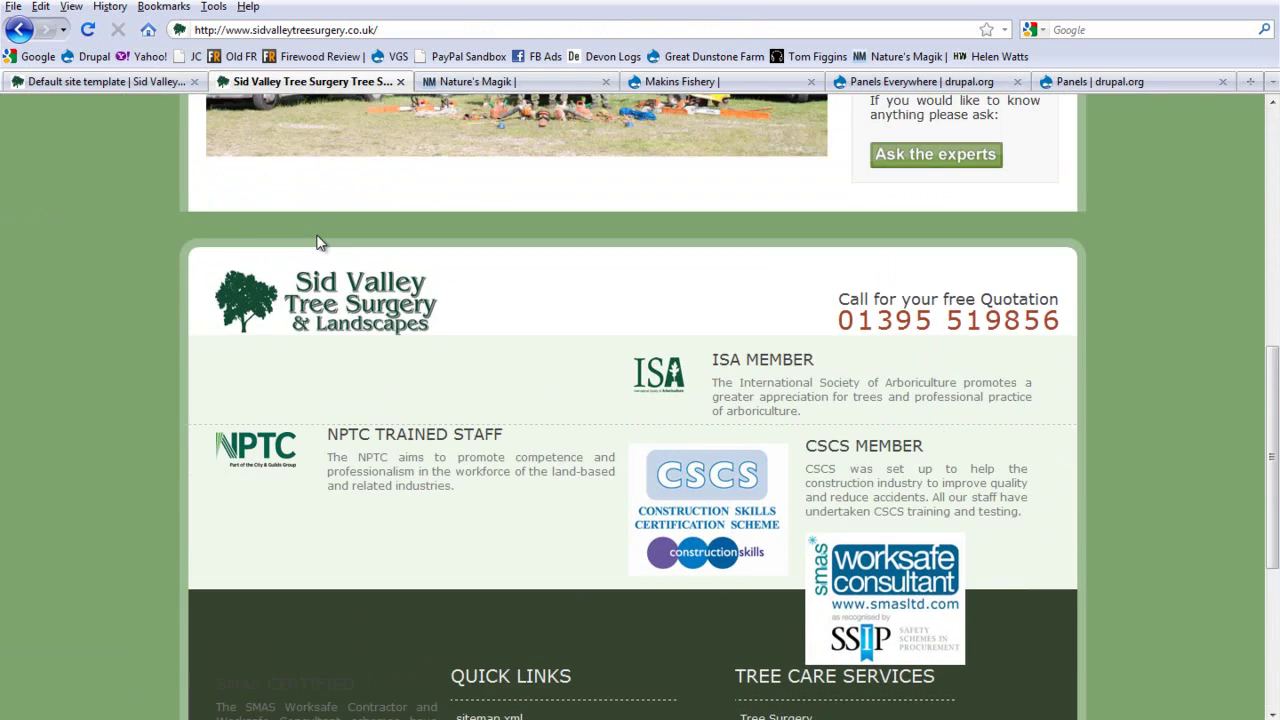
pyautogui.click(62, 86)
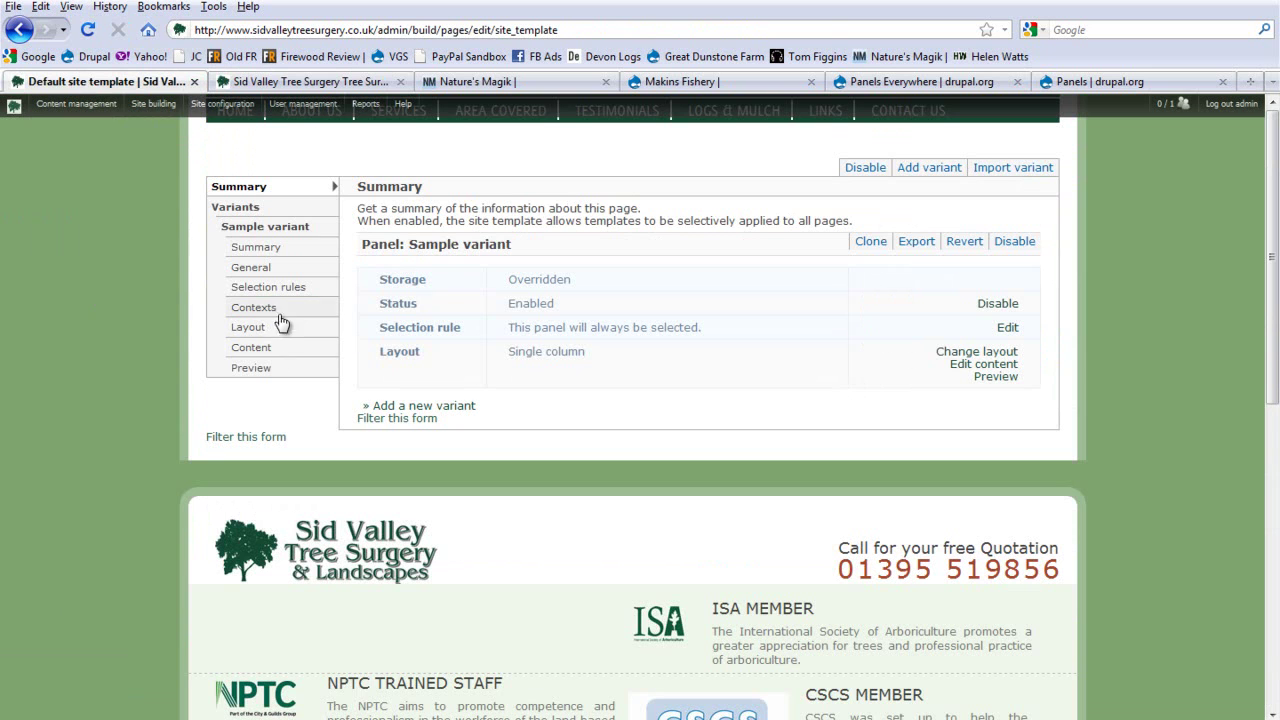
# Step: Drag Header back above Primary links in the Middle column, update, and save the template
pyautogui.click(263, 349)
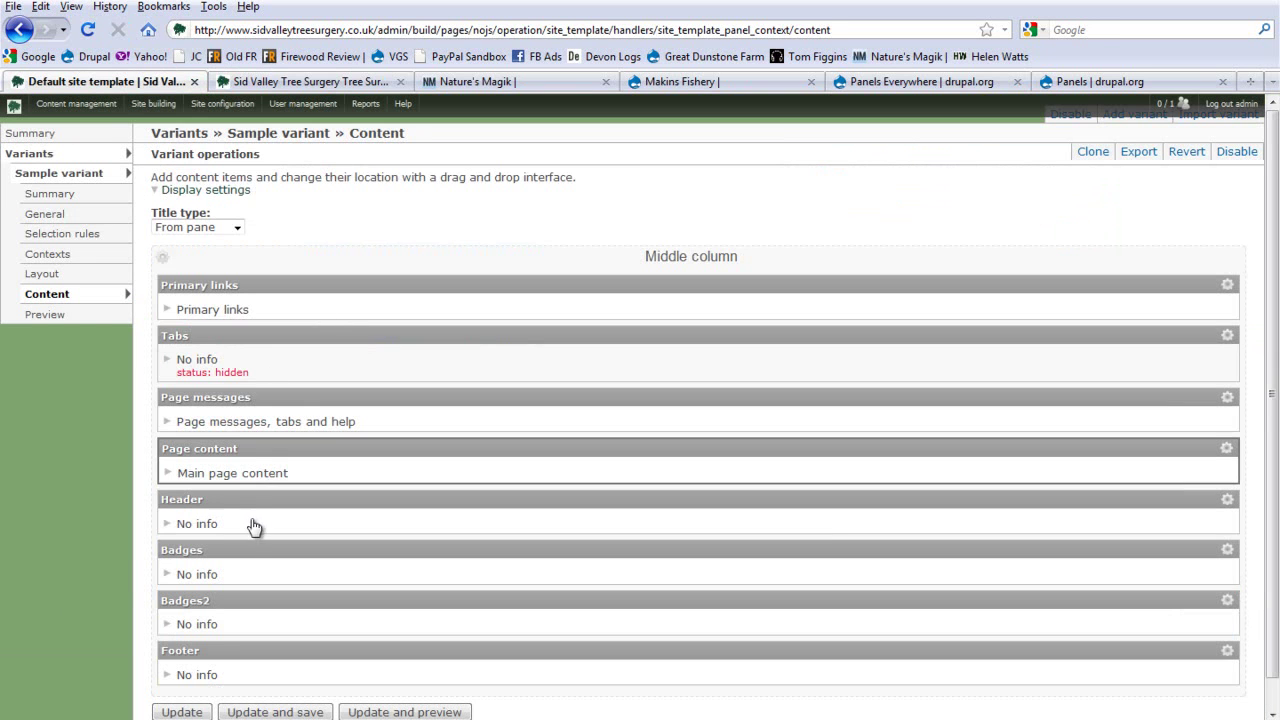
pyautogui.moveTo(237, 503); pyautogui.dragTo(245, 275)
pyautogui.scroll(-1, 234, 591)
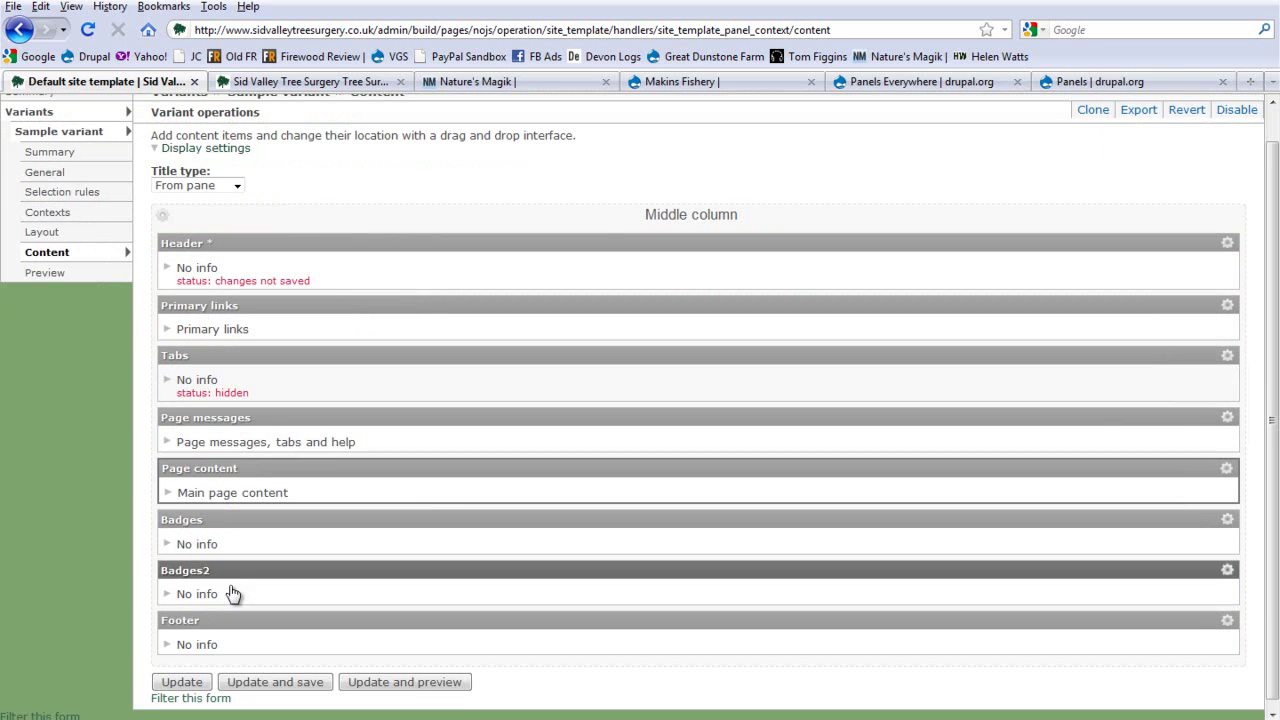
pyautogui.click(182, 682)
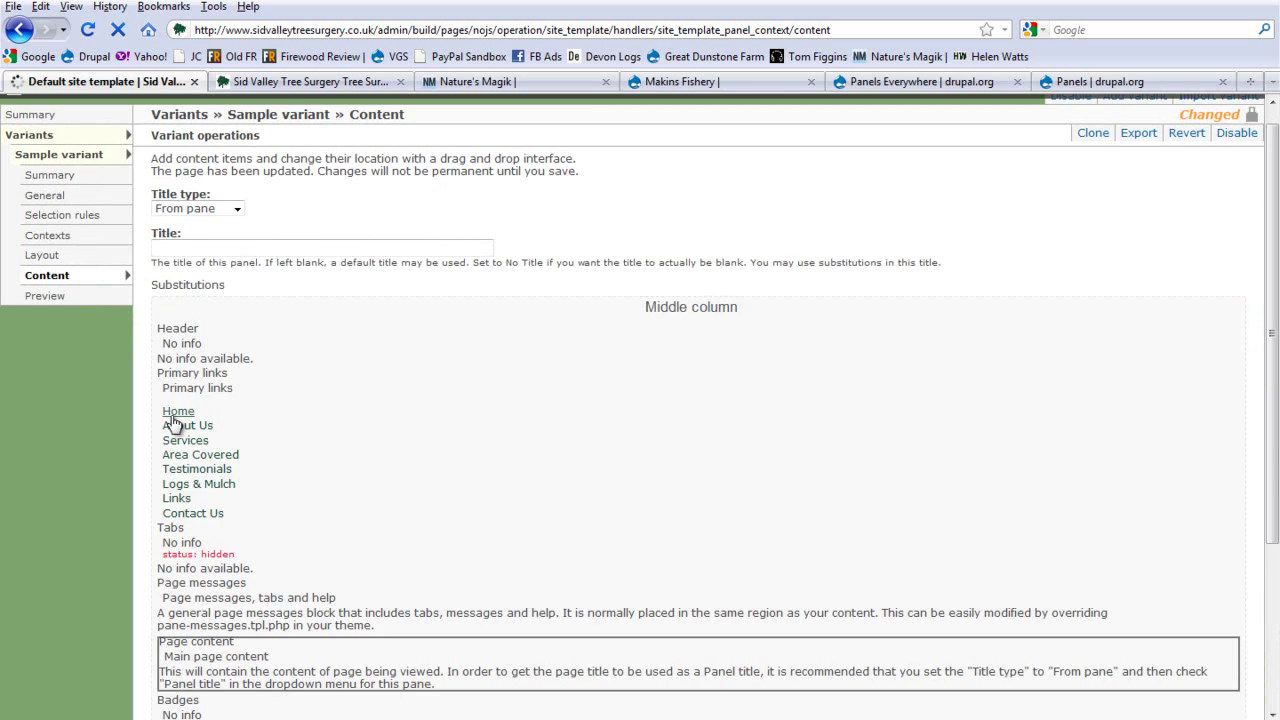
pyautogui.scroll(-2, 140, 569)
pyautogui.click(22, 701)
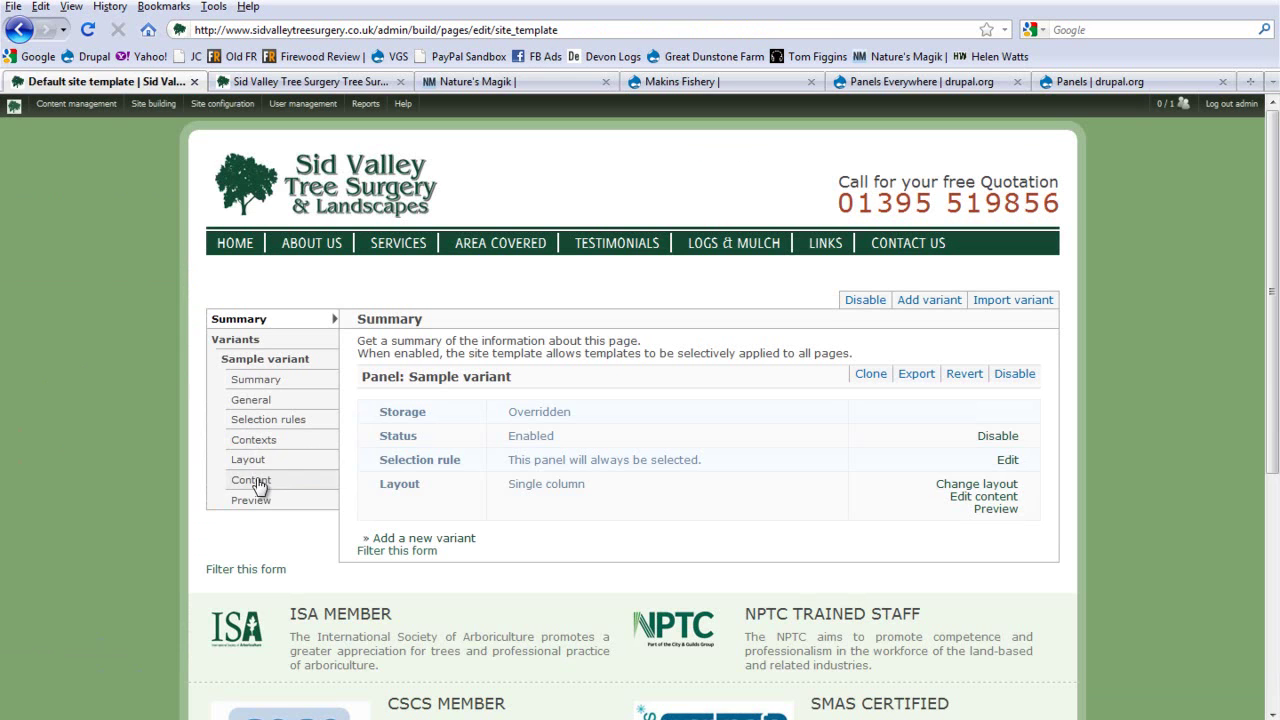
pyautogui.click(255, 480)
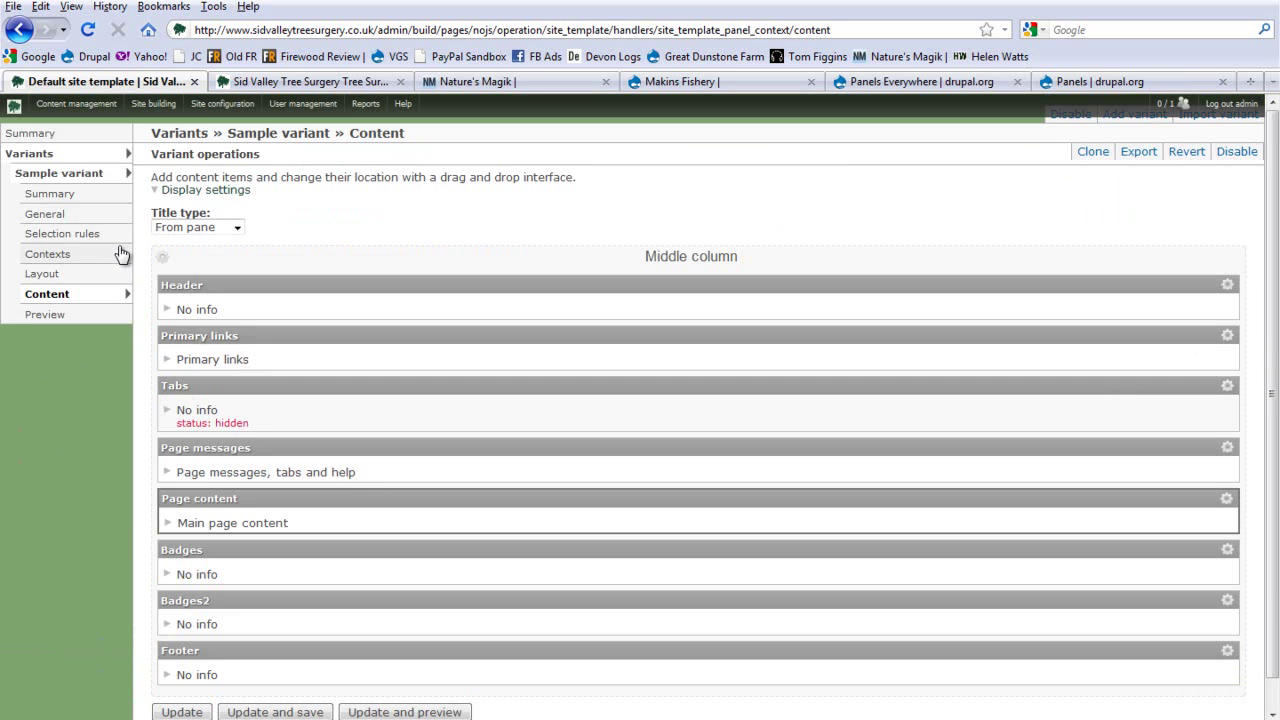
pyautogui.click(162, 257)
pyautogui.click(190, 256)
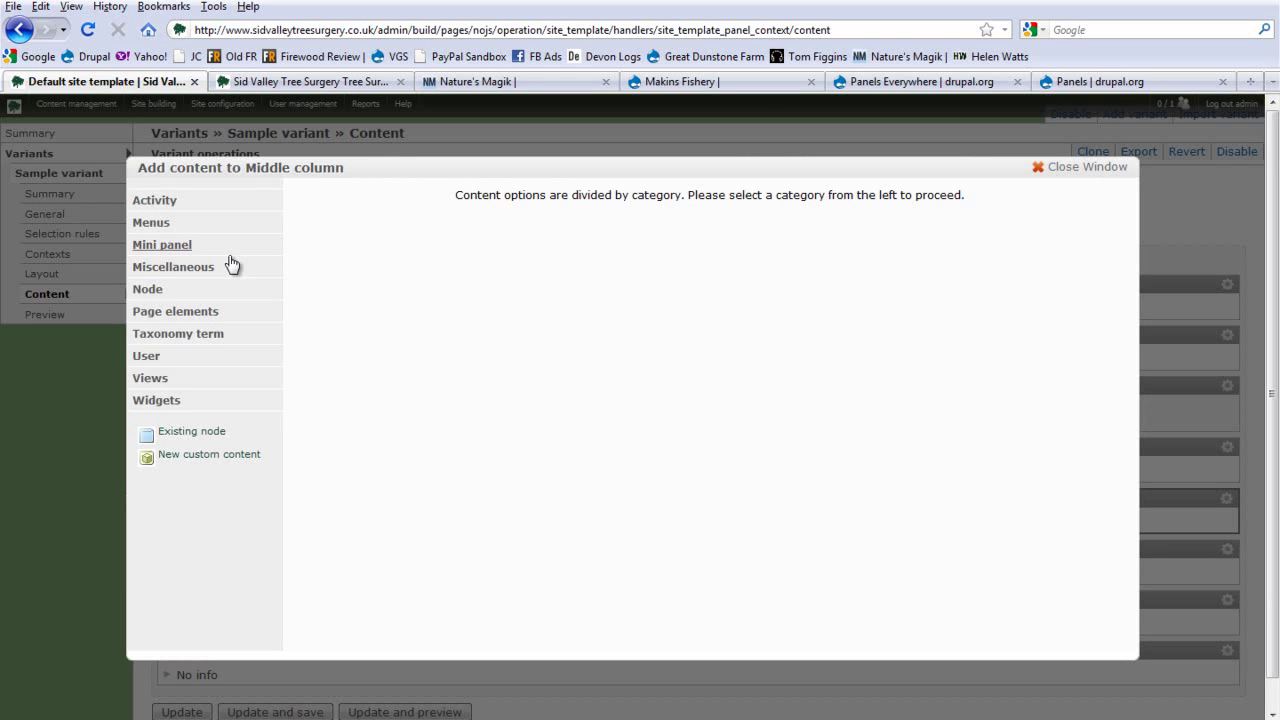
pyautogui.click(166, 314)
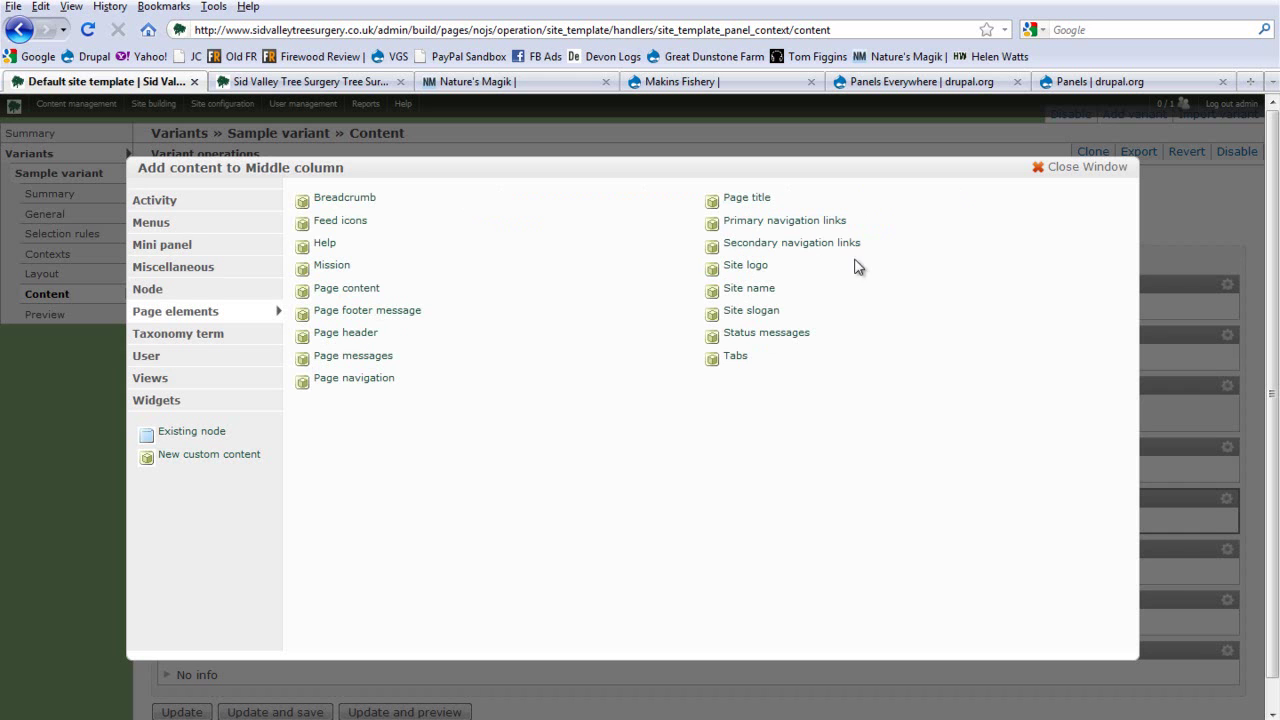
pyautogui.click(1071, 172)
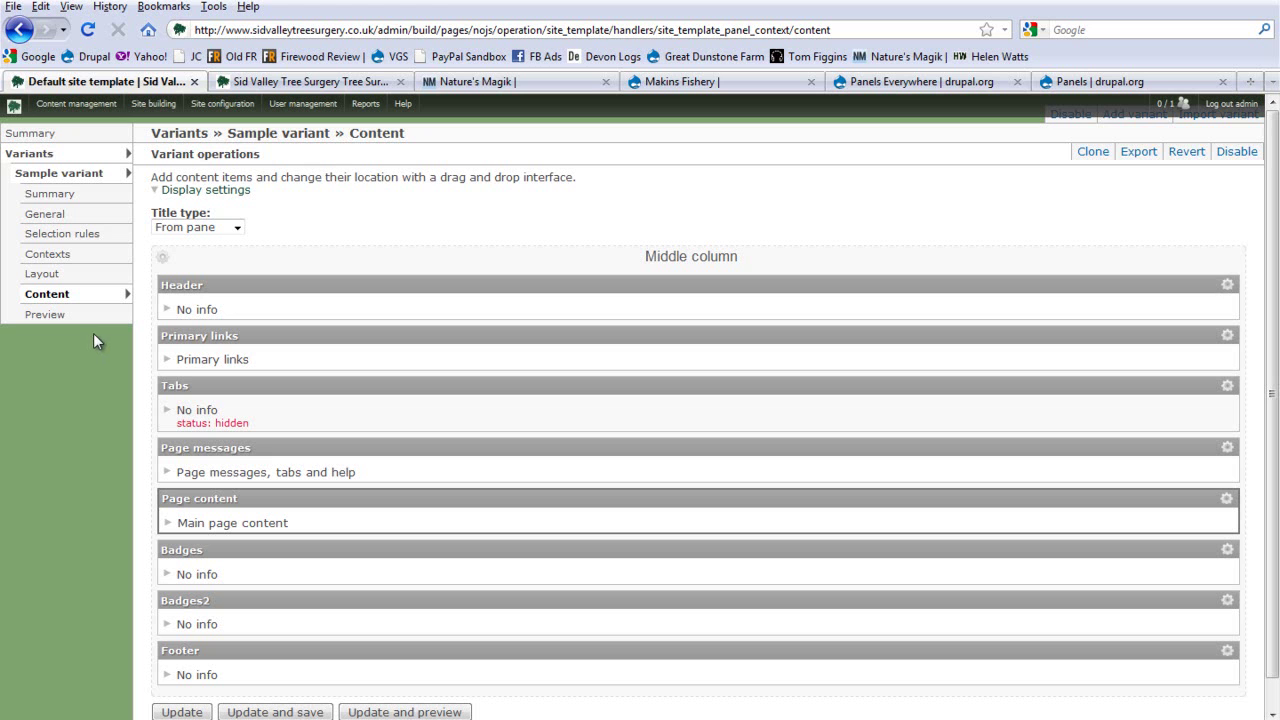
pyautogui.click(166, 310)
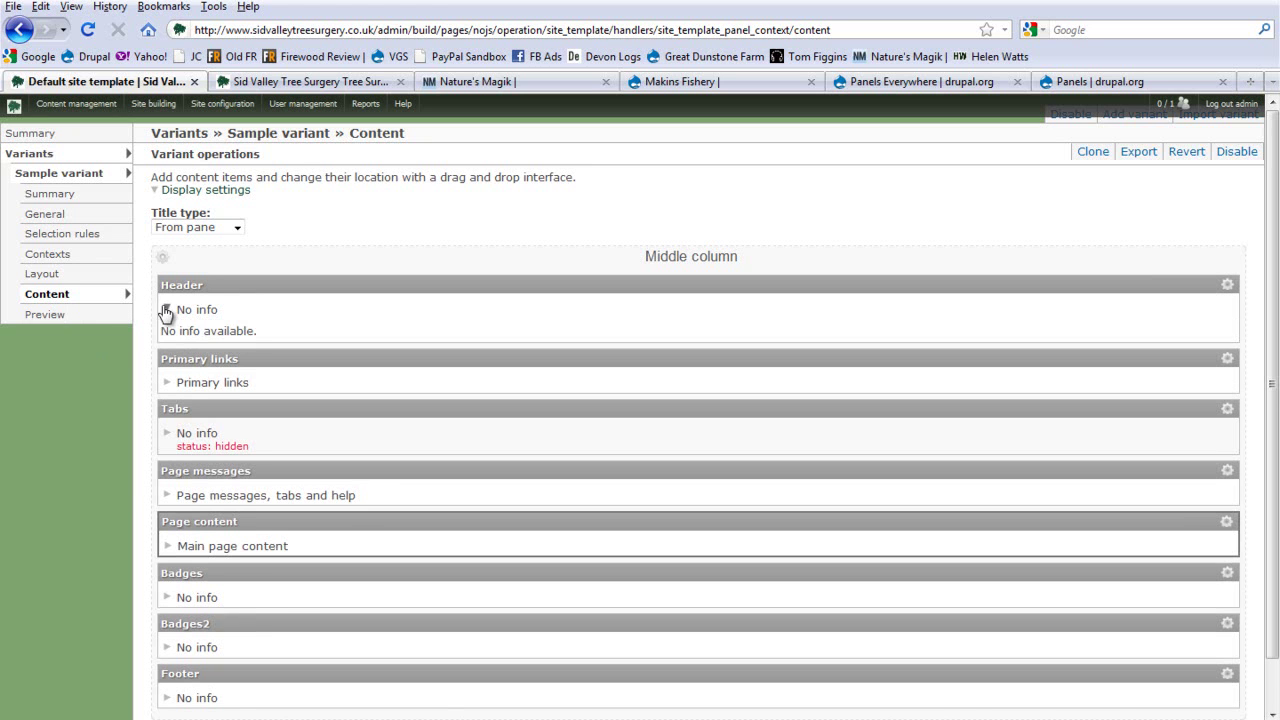
pyautogui.click(166, 310)
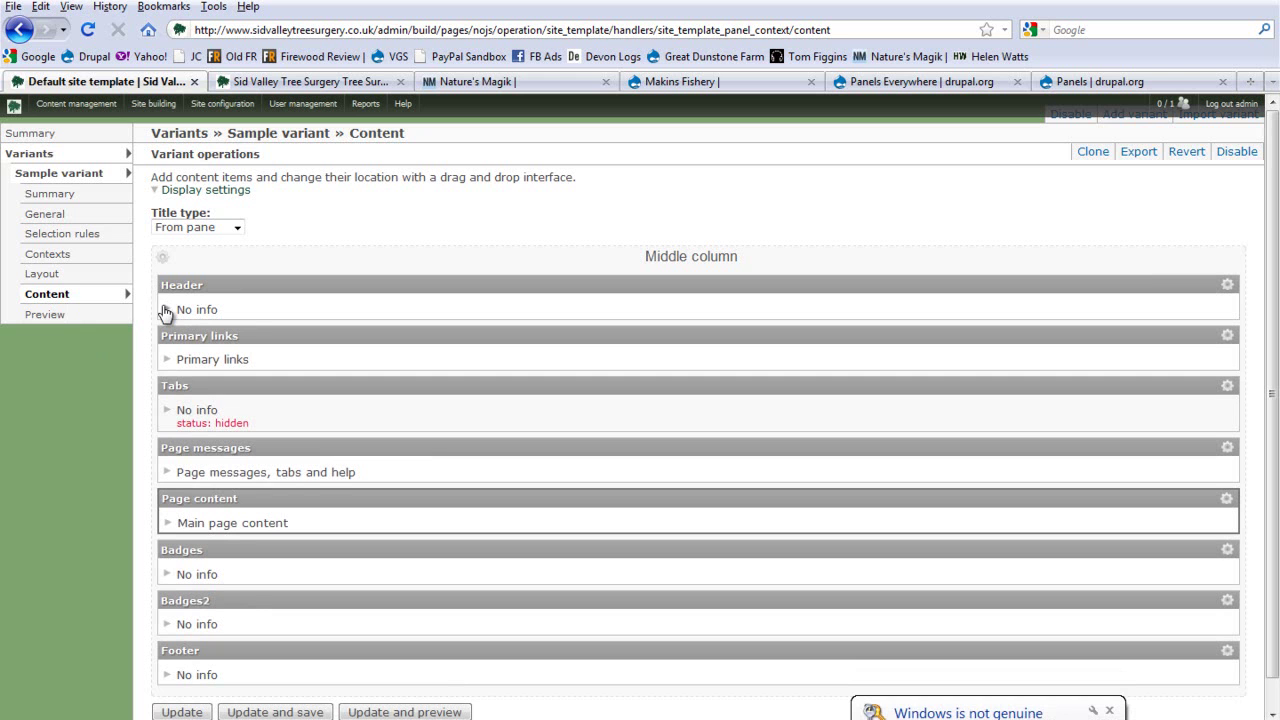
pyautogui.scroll(-1, 254, 330)
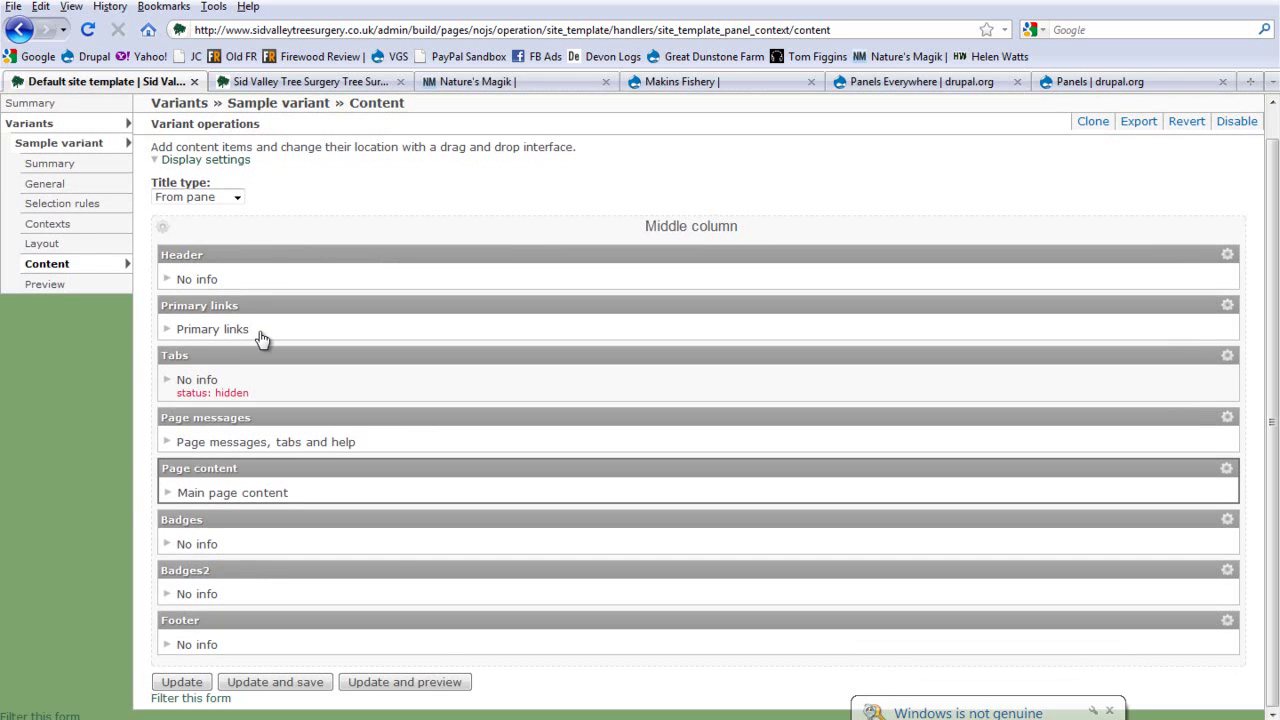